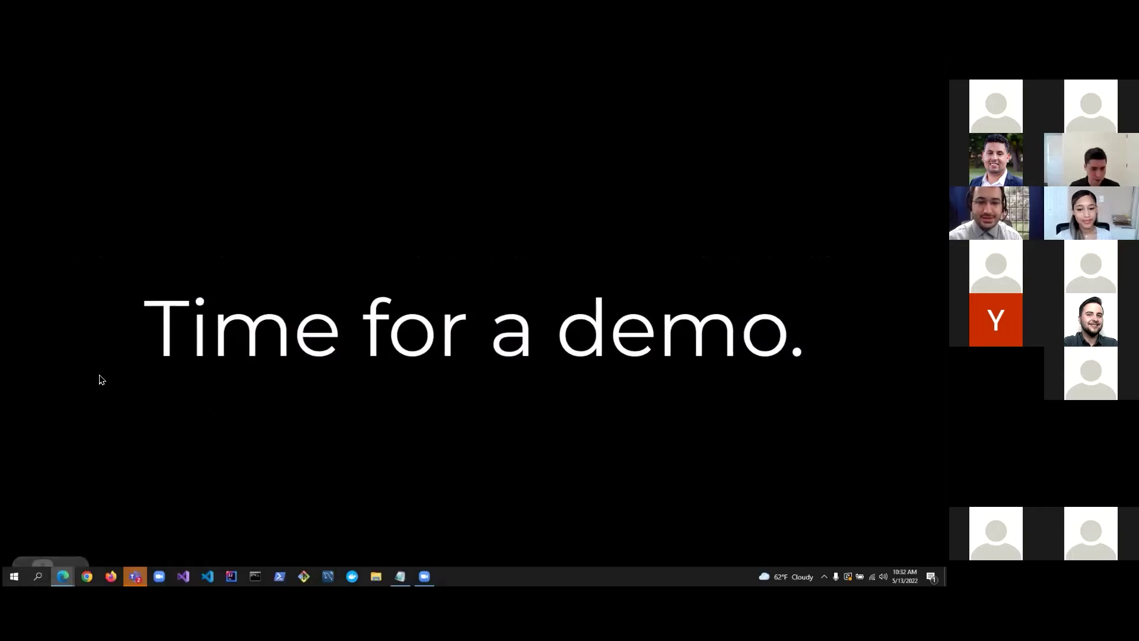
# Bring up Vroom2U in Edge, glance at Login, and open the customer Create Account form.
pyautogui.hotkey('alt', 'Tab')
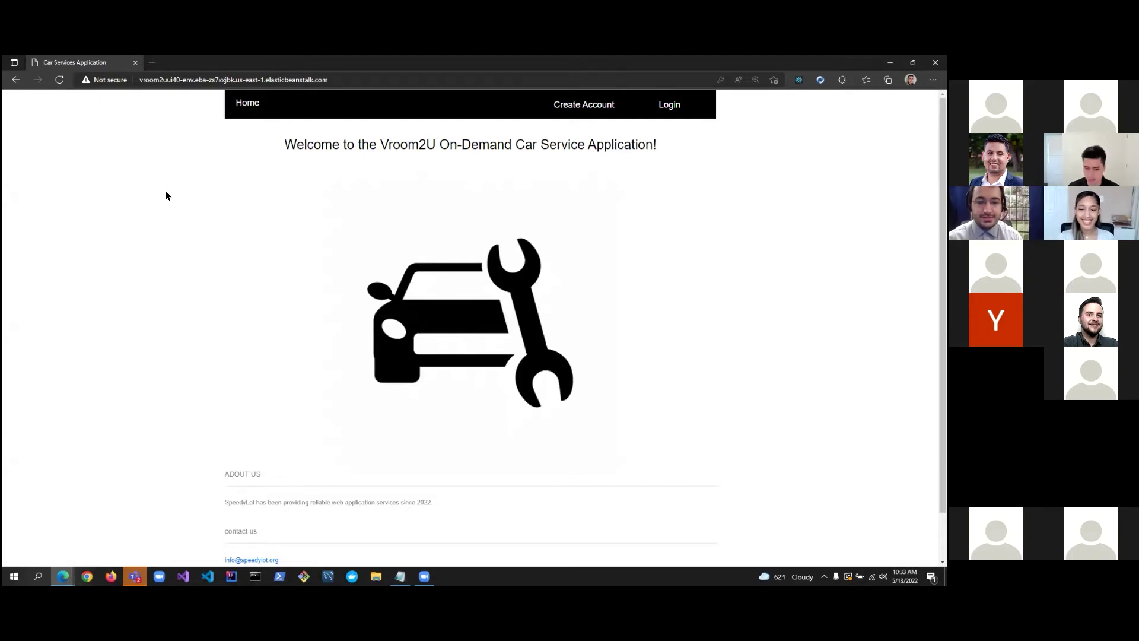
pyautogui.scroll(-2, 166, 193)
pyautogui.scroll(2, 168, 196)
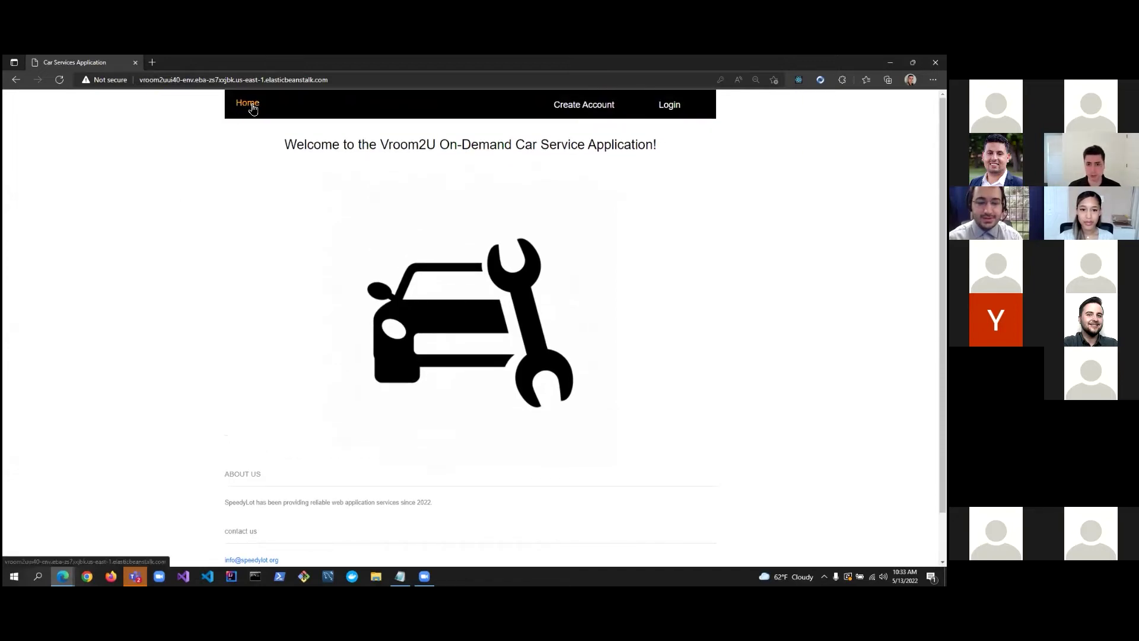
pyautogui.click(588, 114)
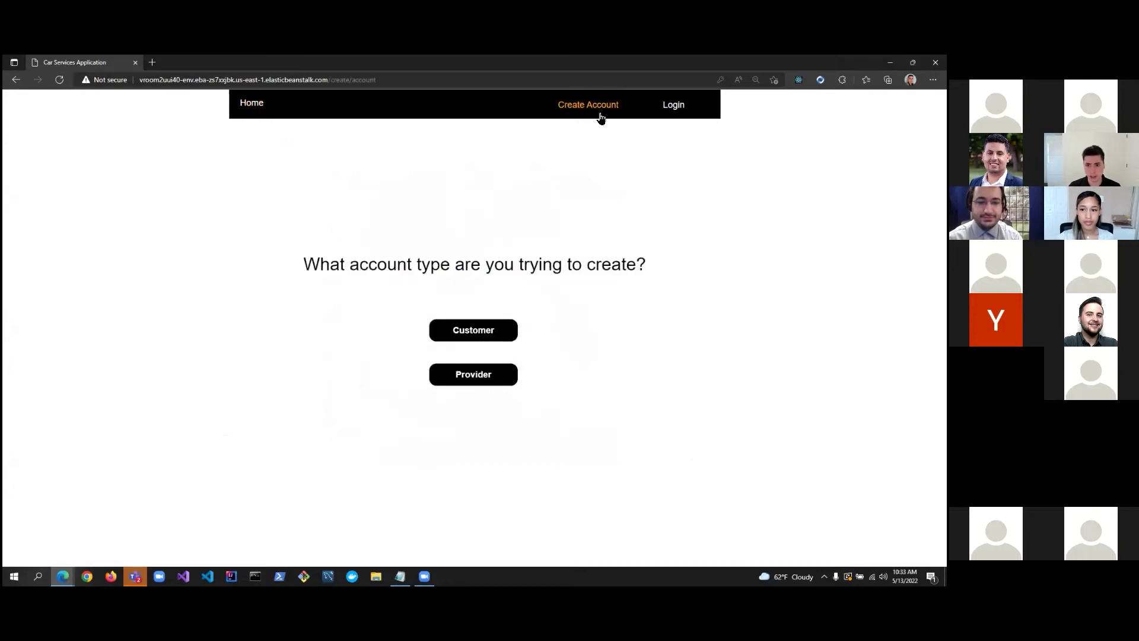
pyautogui.click(694, 111)
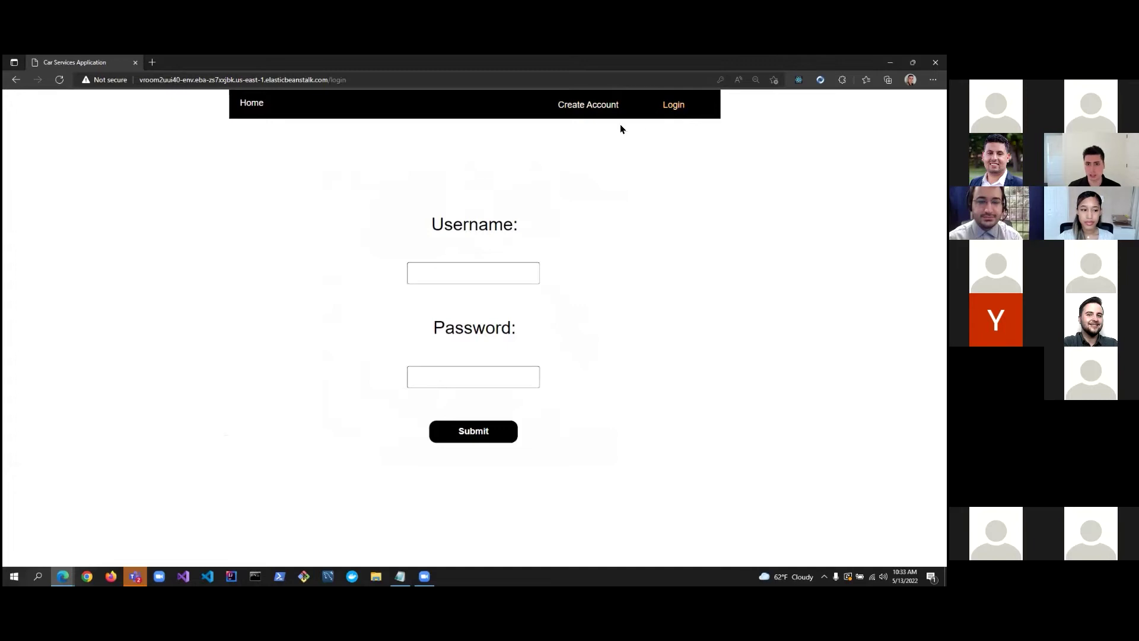
pyautogui.click(591, 112)
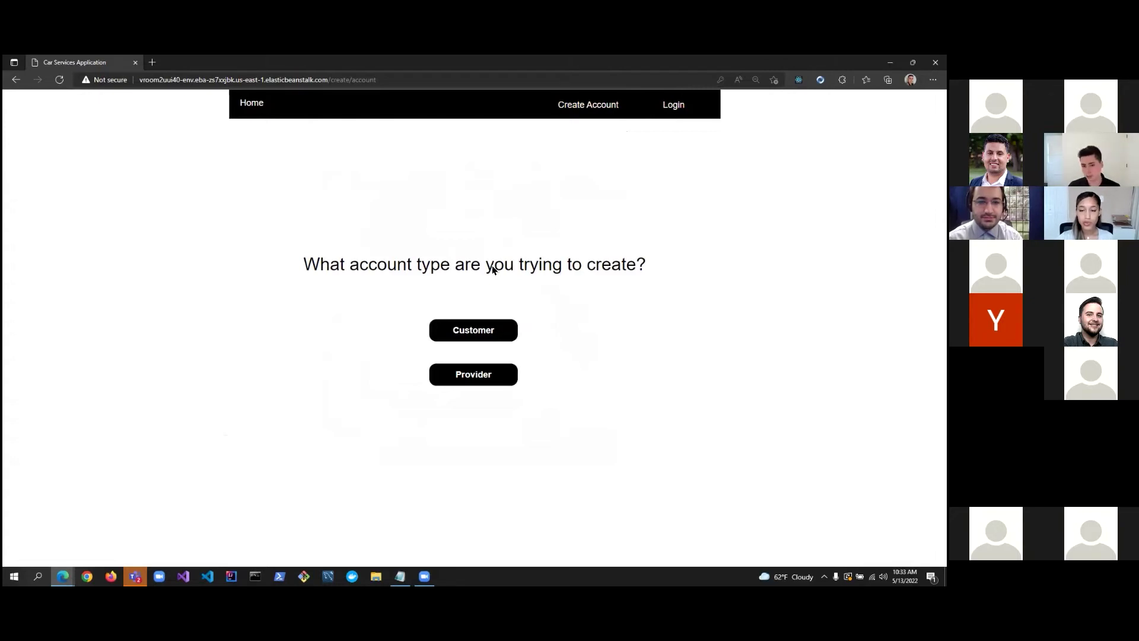
pyautogui.click(465, 326)
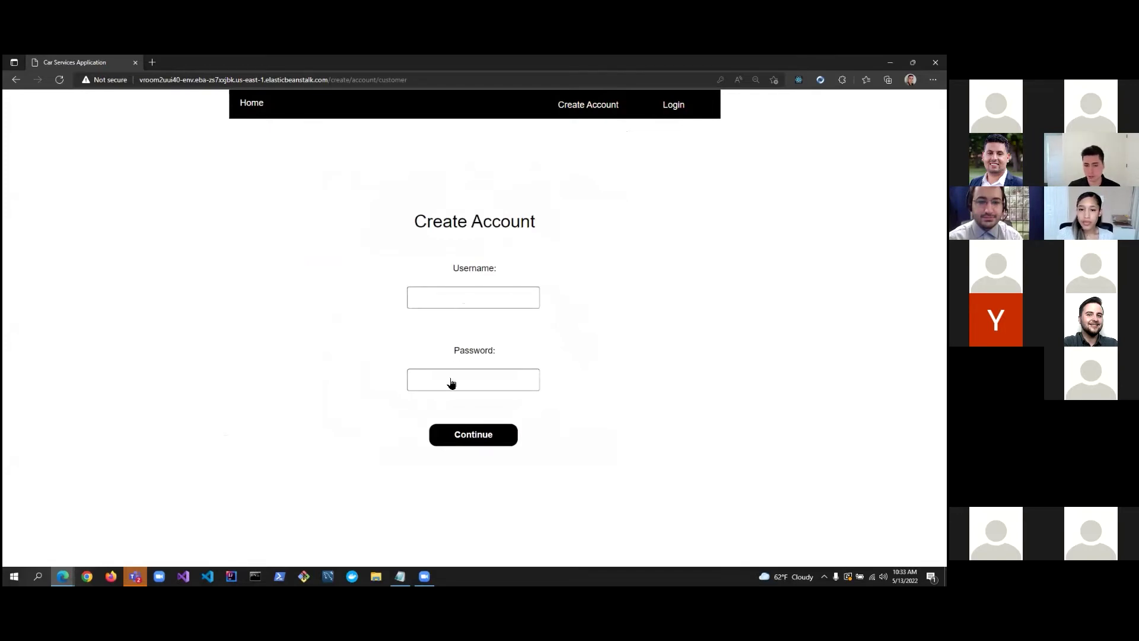
# Register with a first username and password, then dismiss the 'username already taken' alert.
pyautogui.click(463, 303)
pyautogui.click(650, 245)
pyautogui.click(456, 309)
pyautogui.write('mary123')
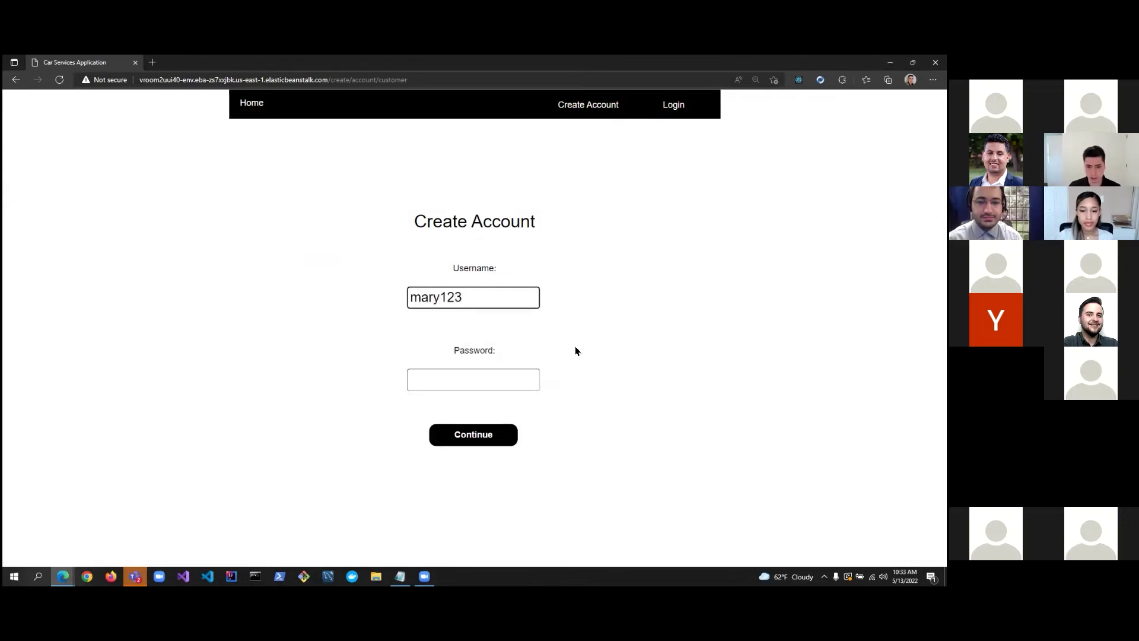
pyautogui.click(534, 379)
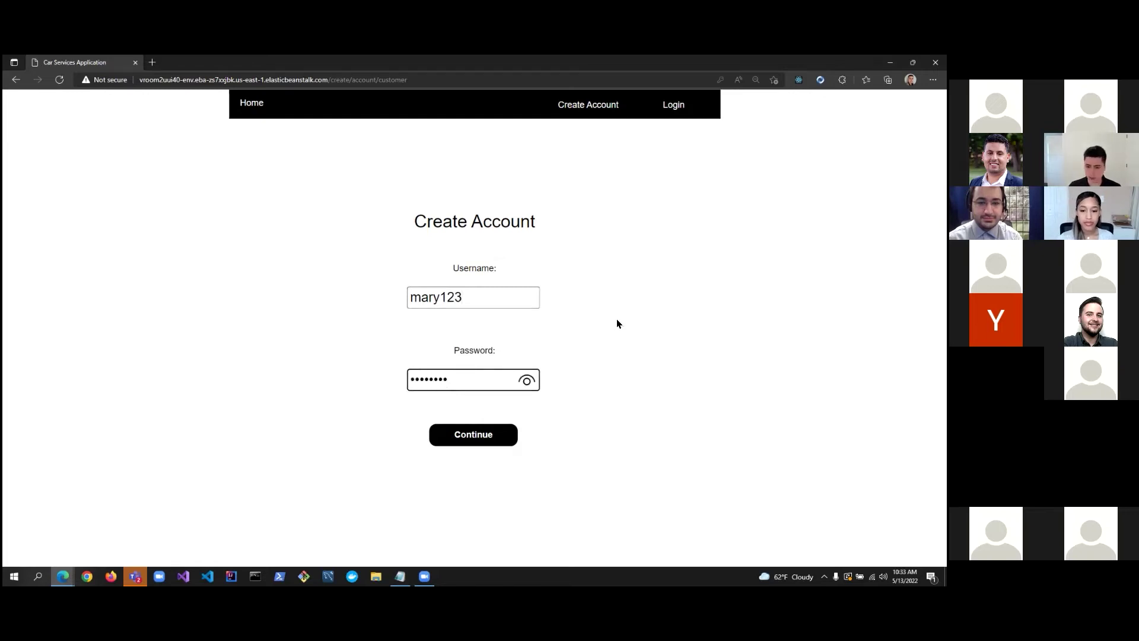
pyautogui.click(614, 326)
pyautogui.click(462, 439)
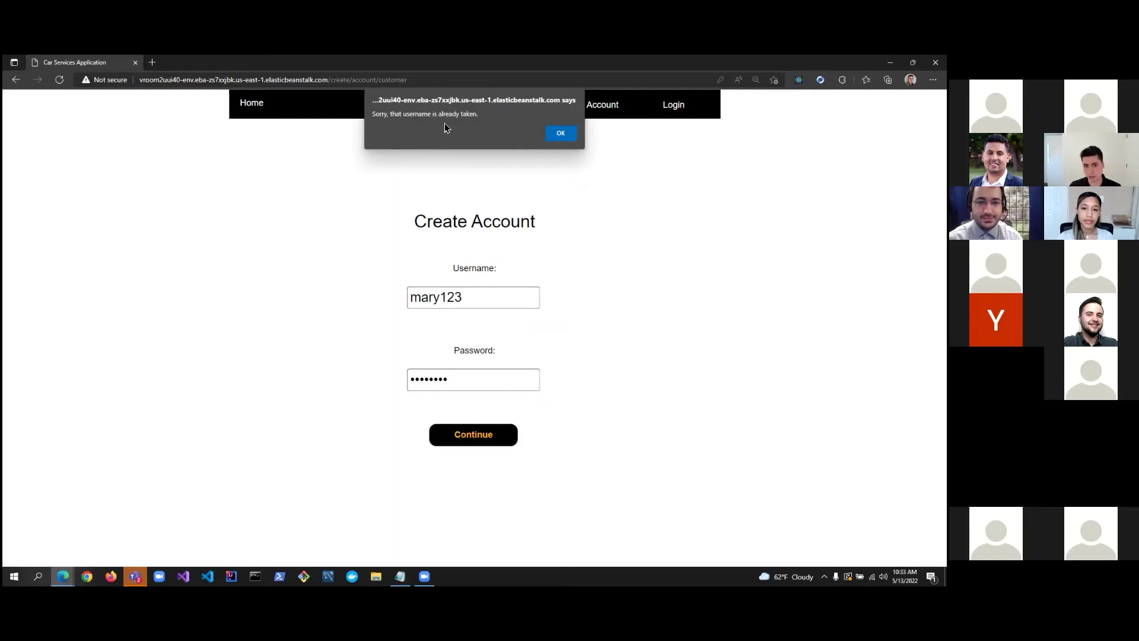
pyautogui.click(553, 133)
# Replace the taken username with a new one and enter a new password.
pyautogui.moveTo(485, 300); pyautogui.dragTo(379, 291)
pyautogui.write('Eriksson008')
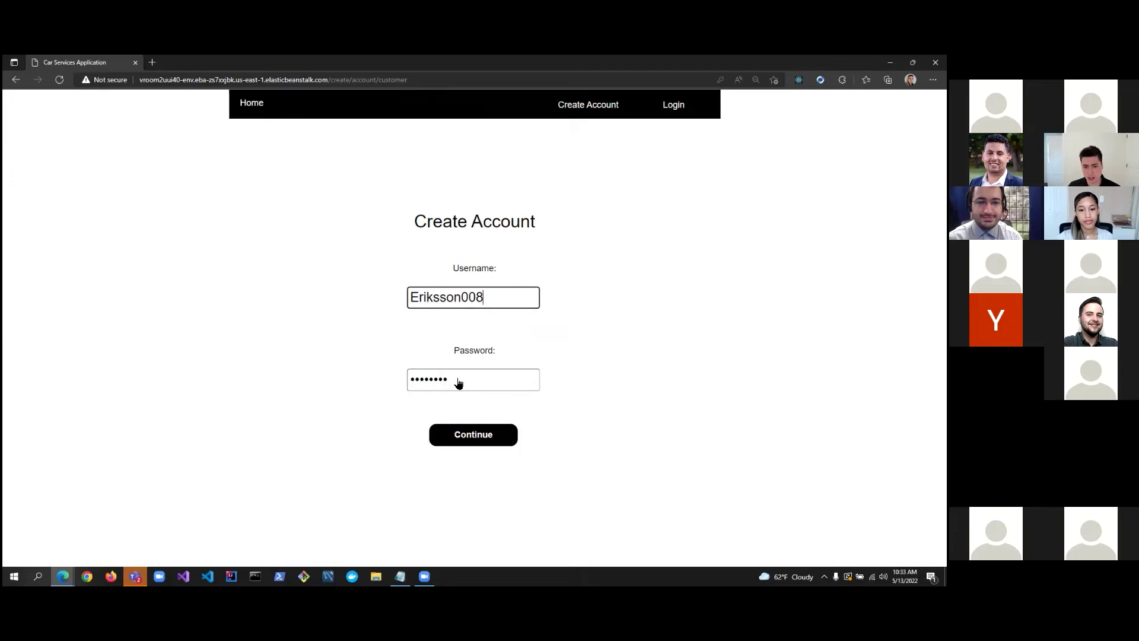
pyautogui.moveTo(457, 385); pyautogui.dragTo(356, 386)
pyautogui.press('BackSpace')
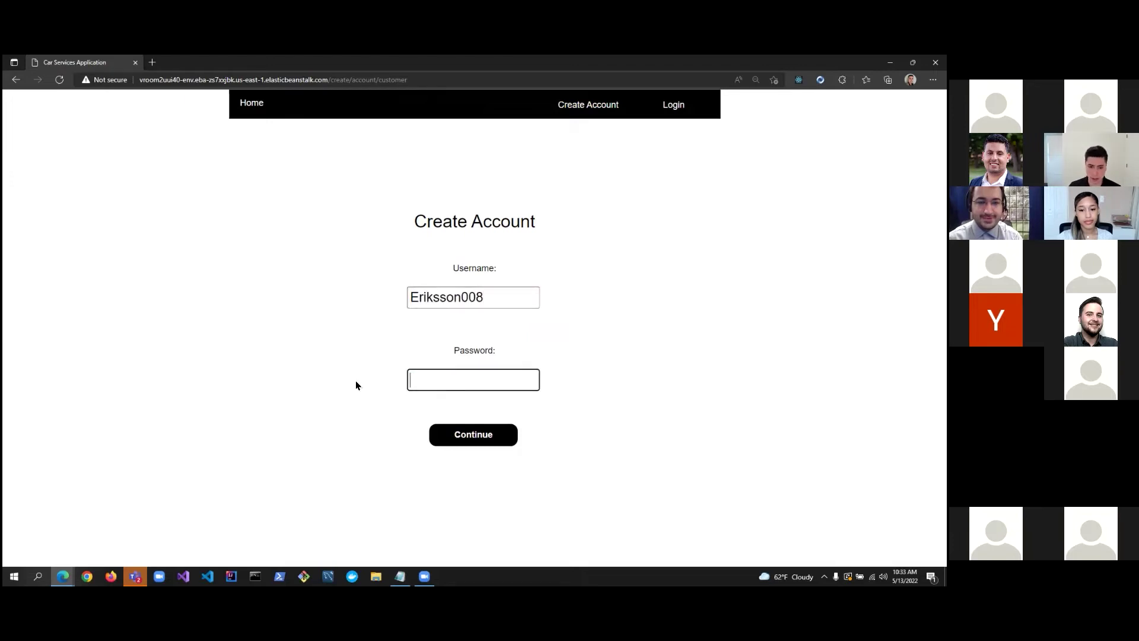
pyautogui.click(649, 329)
pyautogui.click(482, 435)
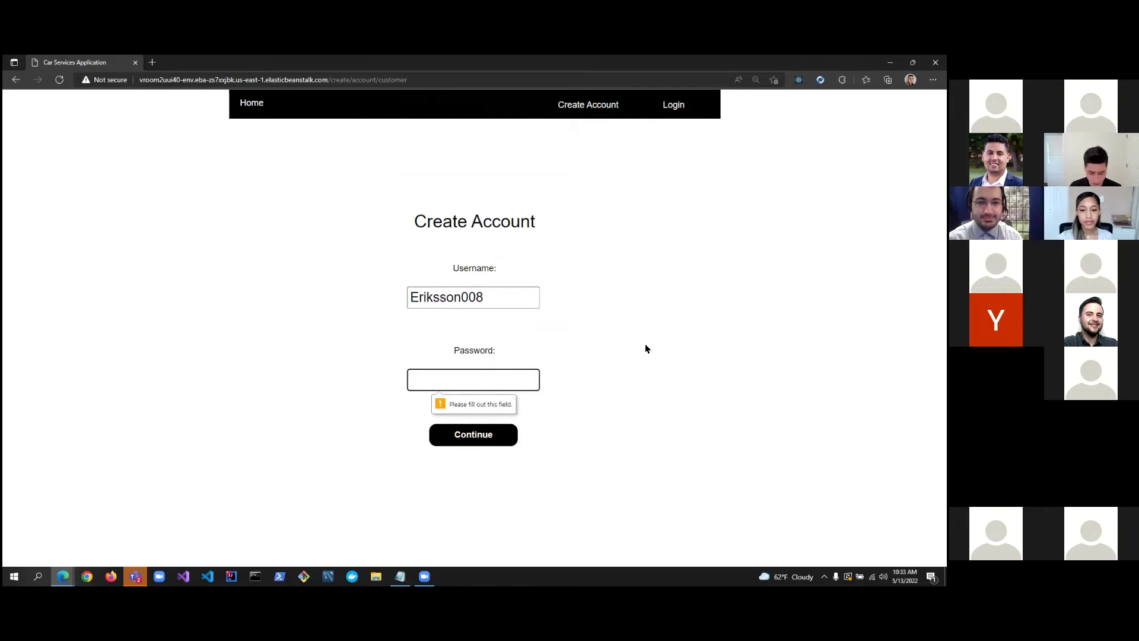
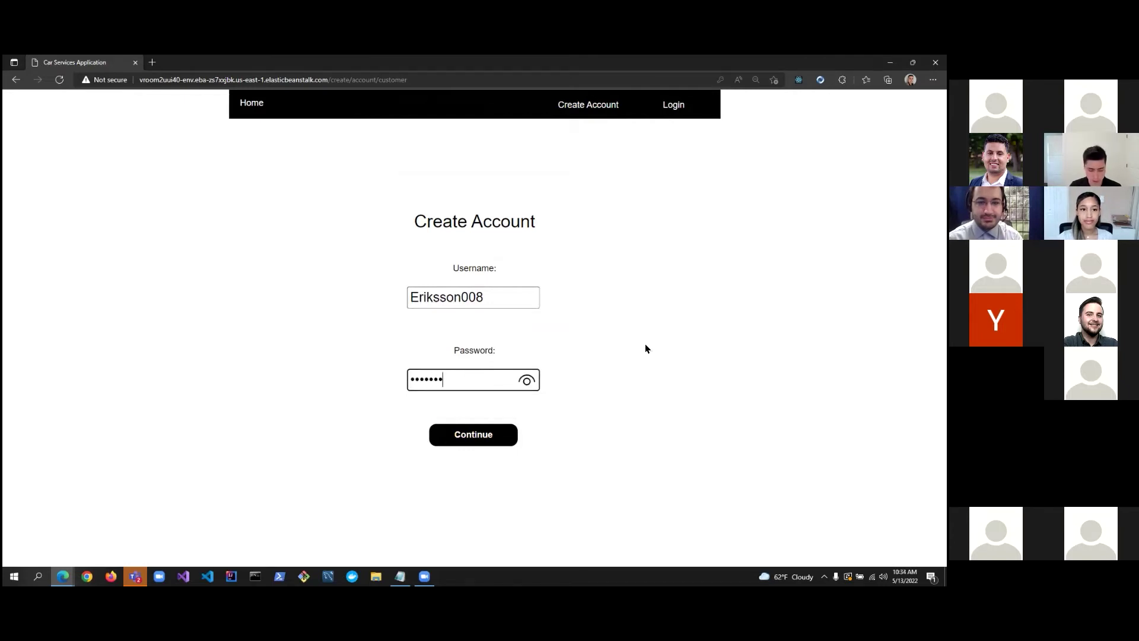
# Submit the new credentials, dismiss Edge's save-password prompt, and try continuing with empty location fields.
pyautogui.press('Return')
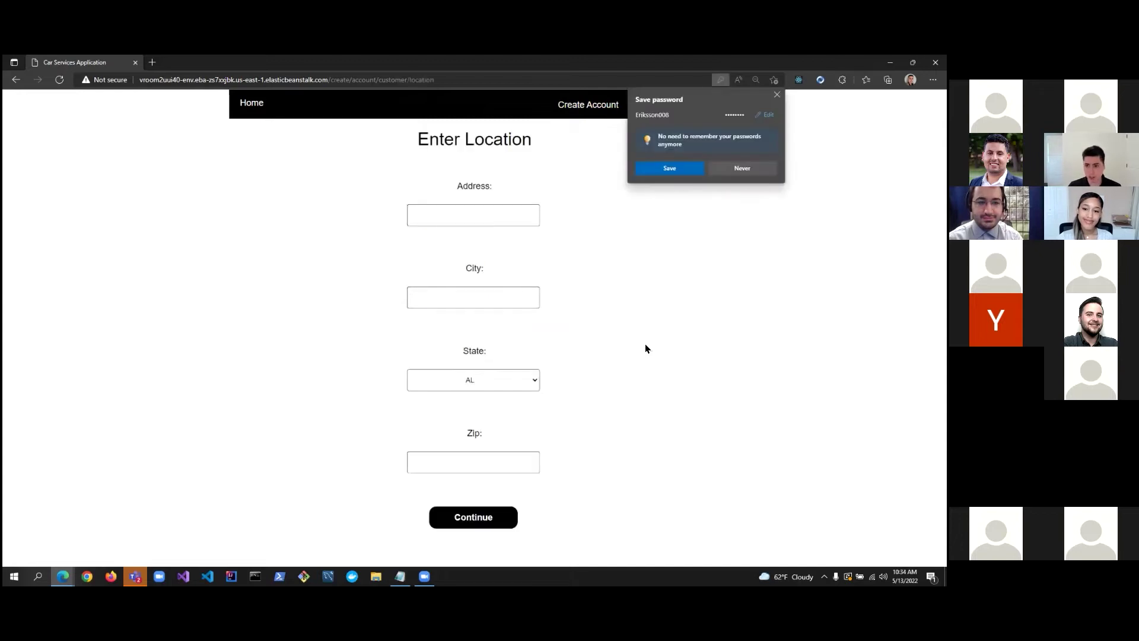
pyautogui.click(675, 166)
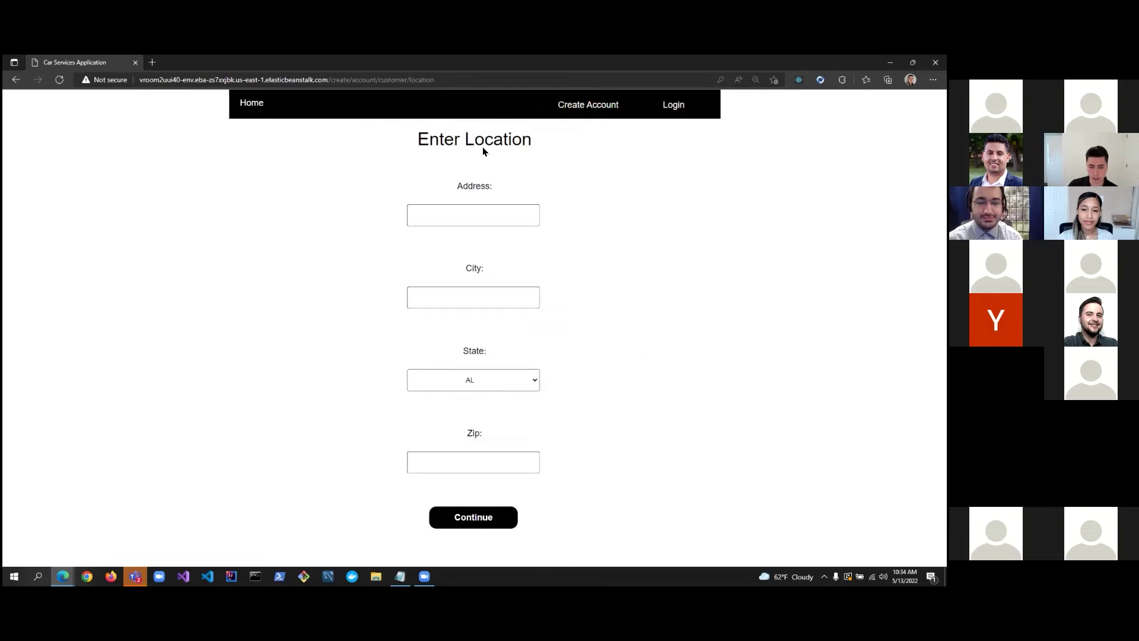
pyautogui.click(473, 515)
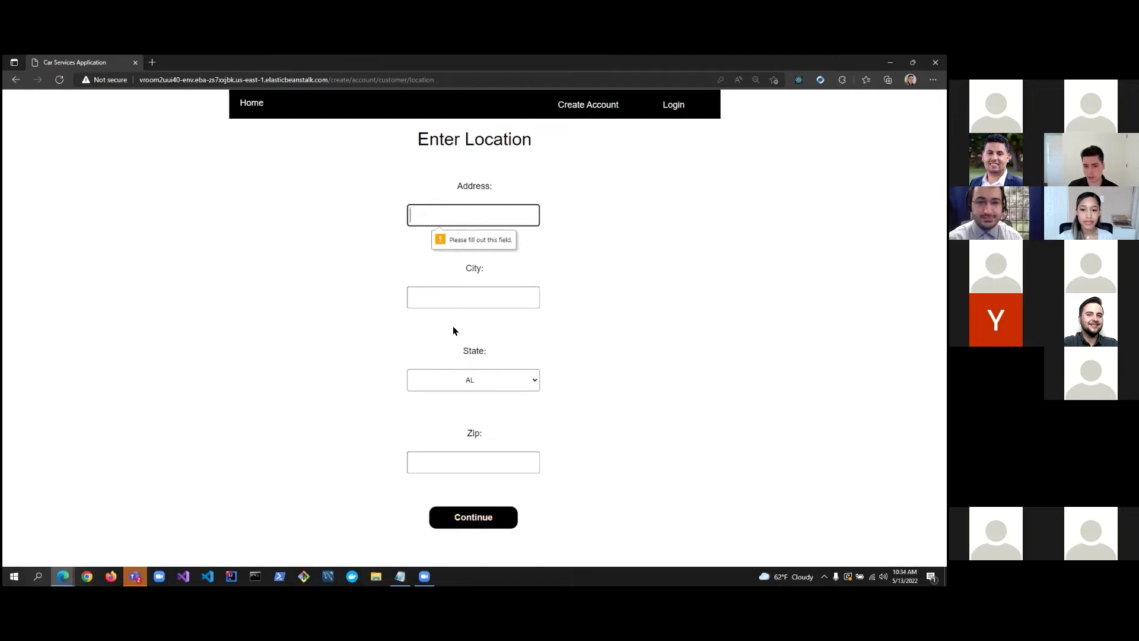
# Enter the customer's street address and city on the Enter Location form.
pyautogui.click(467, 224)
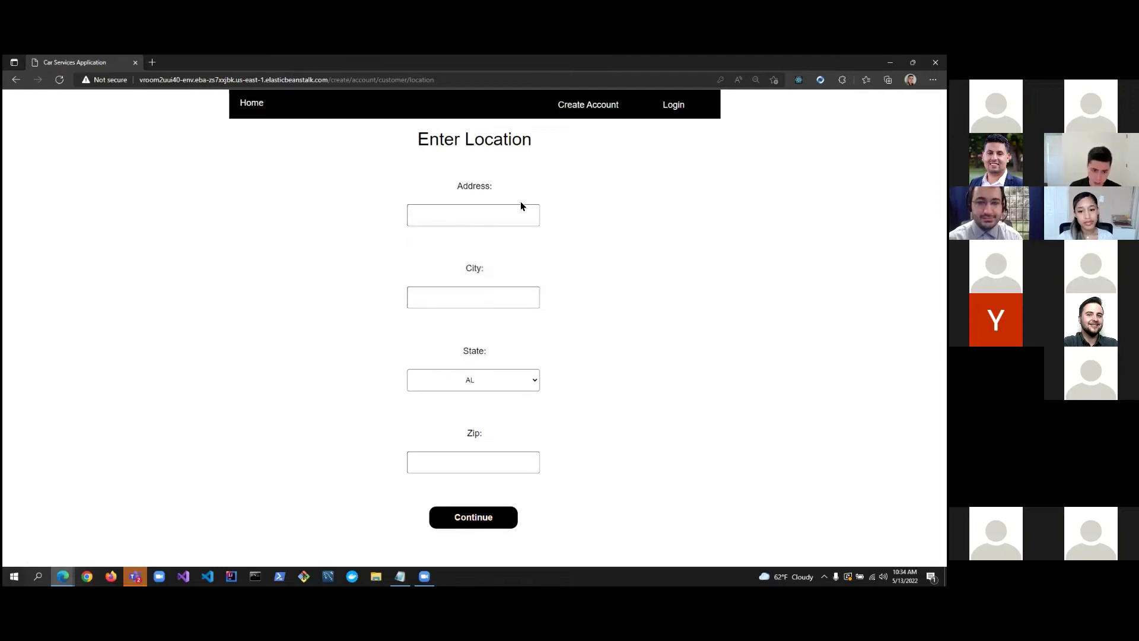
pyautogui.press('Tab')
pyautogui.write('Sugar Land')
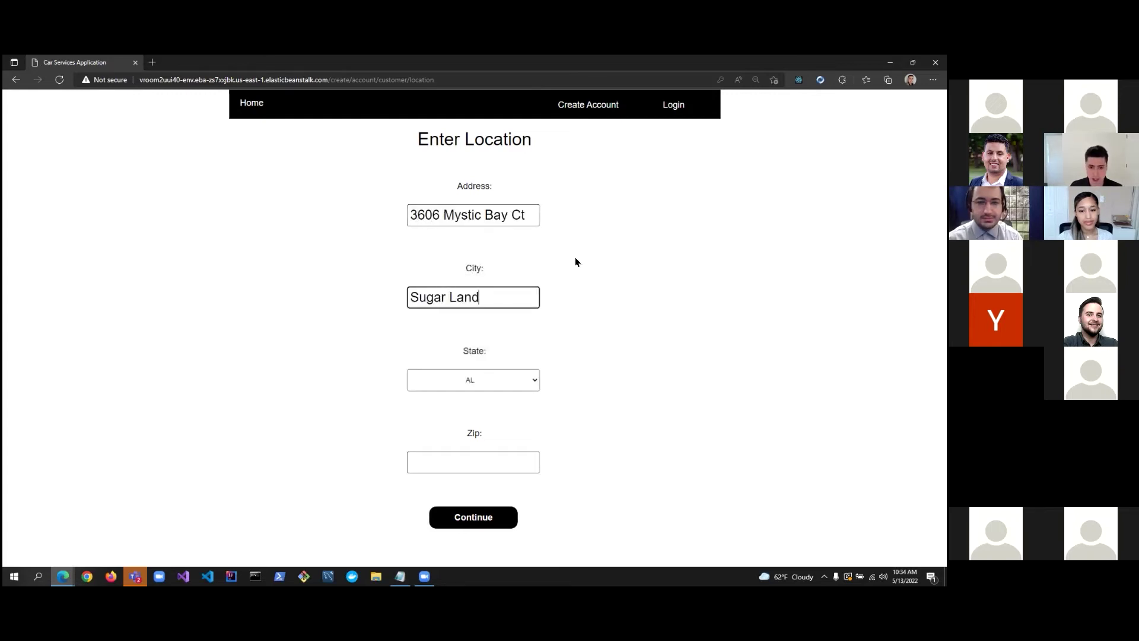
# Choose TX from the State list and enter the customer's zip code.
pyautogui.click(478, 376)
pyautogui.scroll(-6, 482, 296)
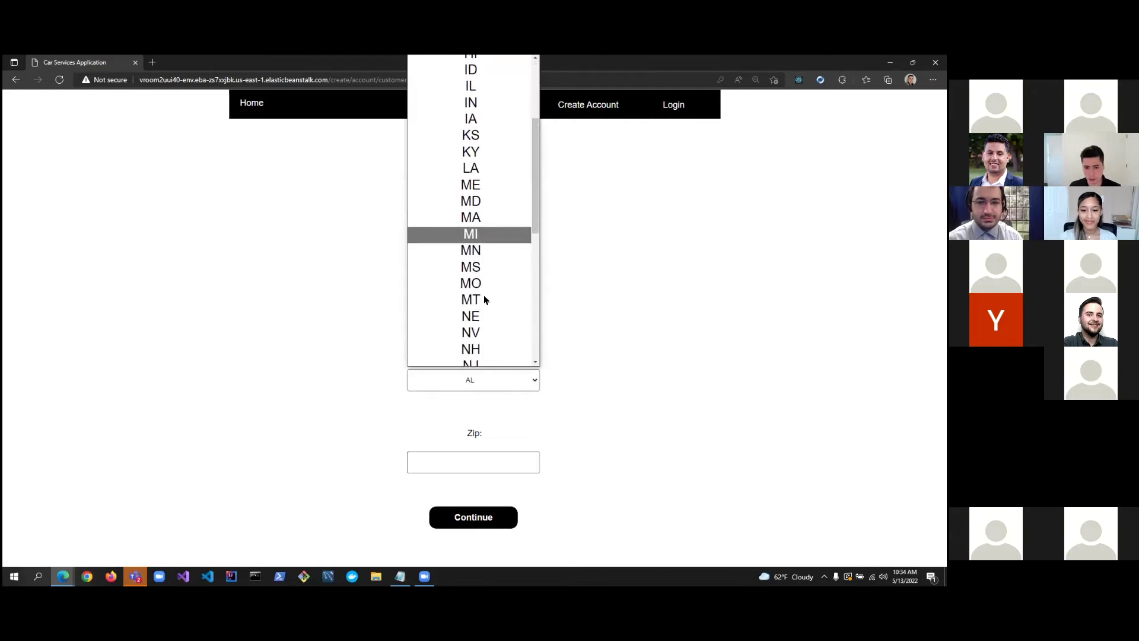
pyautogui.scroll(-4, 482, 281)
pyautogui.click(483, 265)
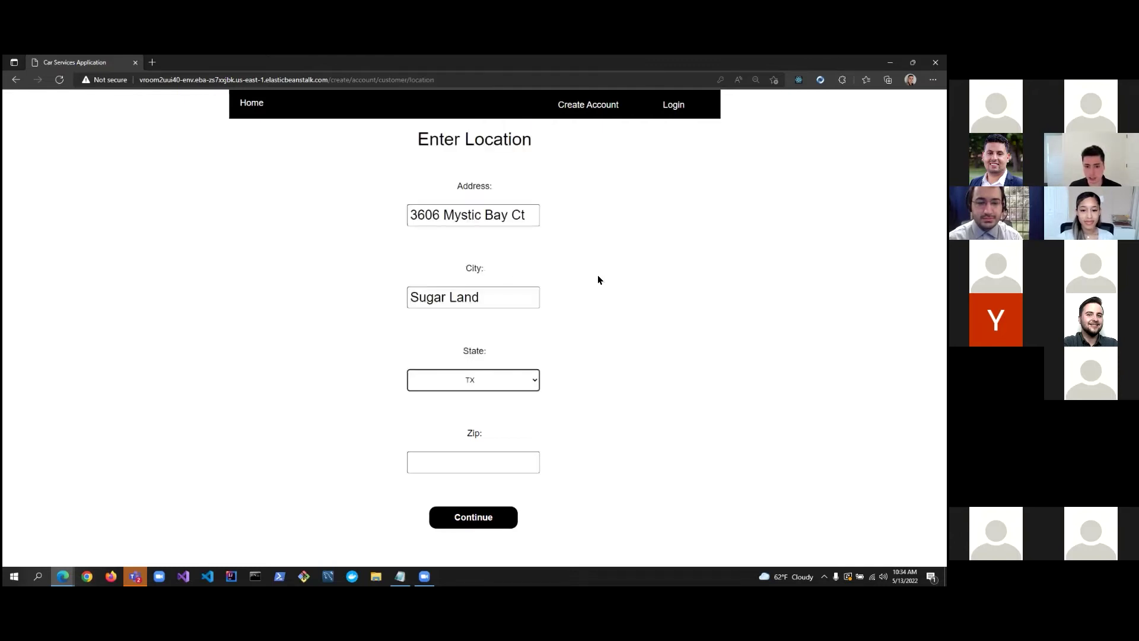
pyautogui.click(509, 467)
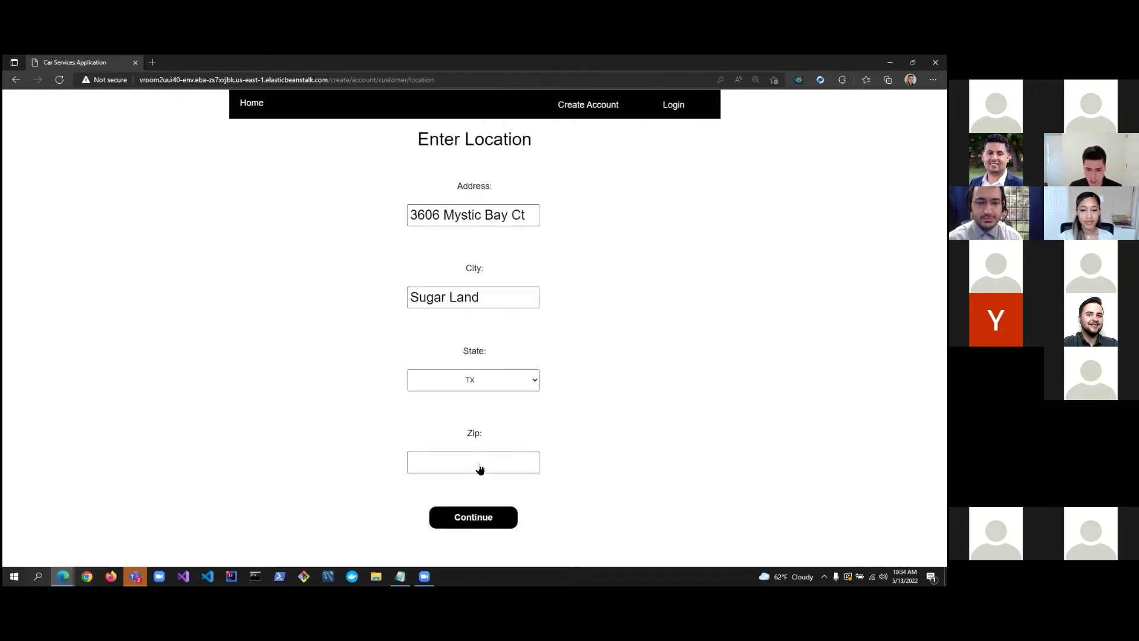
pyautogui.click(478, 468)
pyautogui.write('77498')
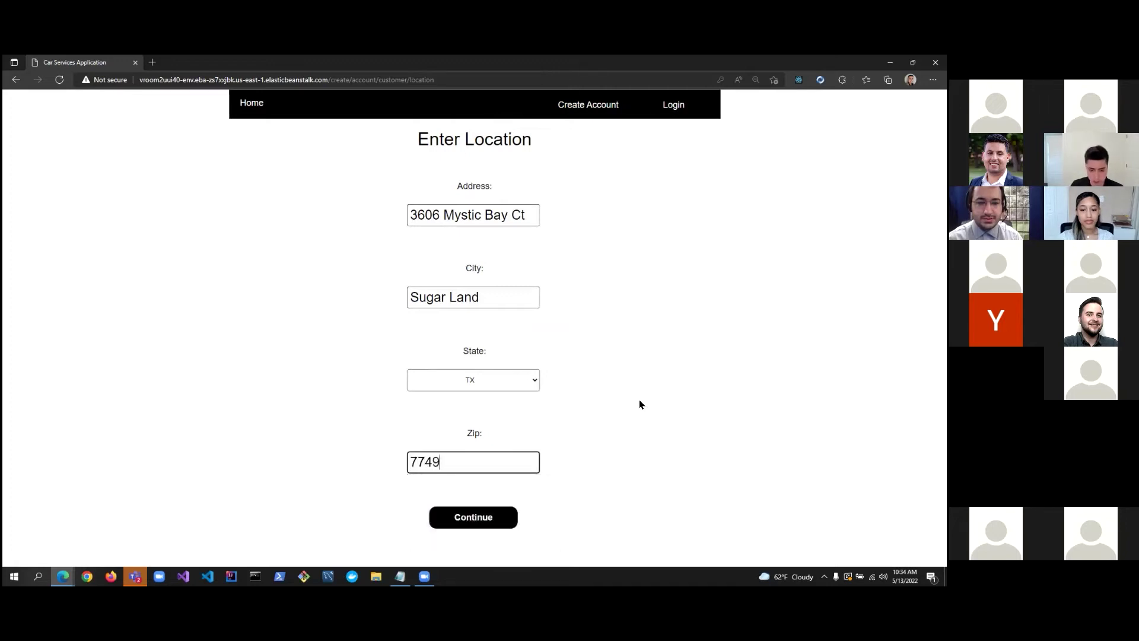
pyautogui.click(535, 302)
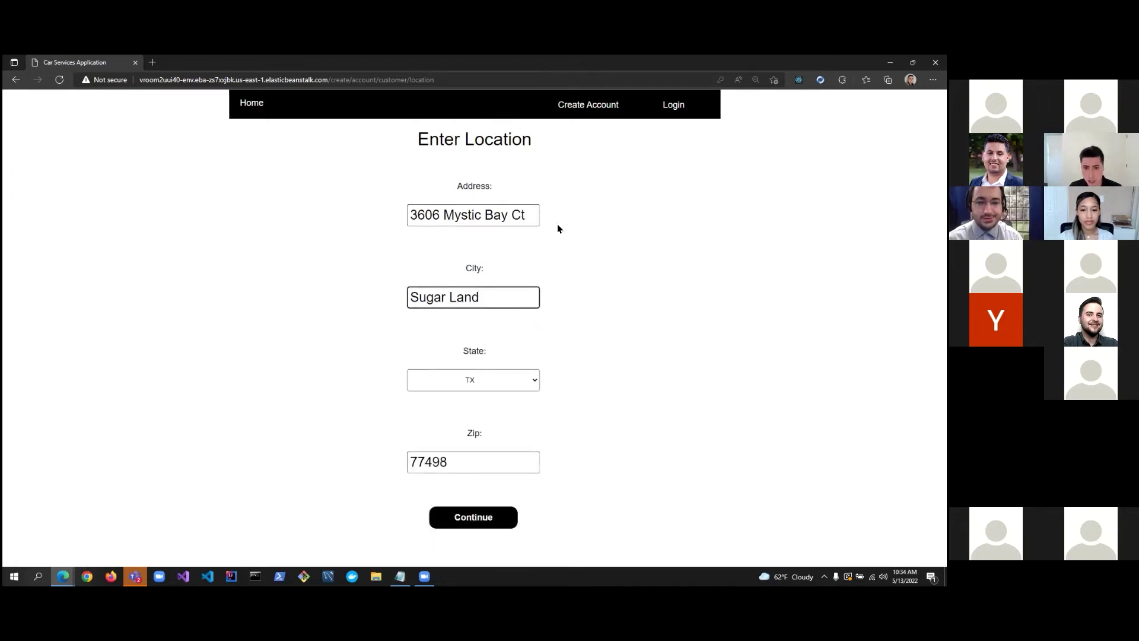
pyautogui.click(600, 243)
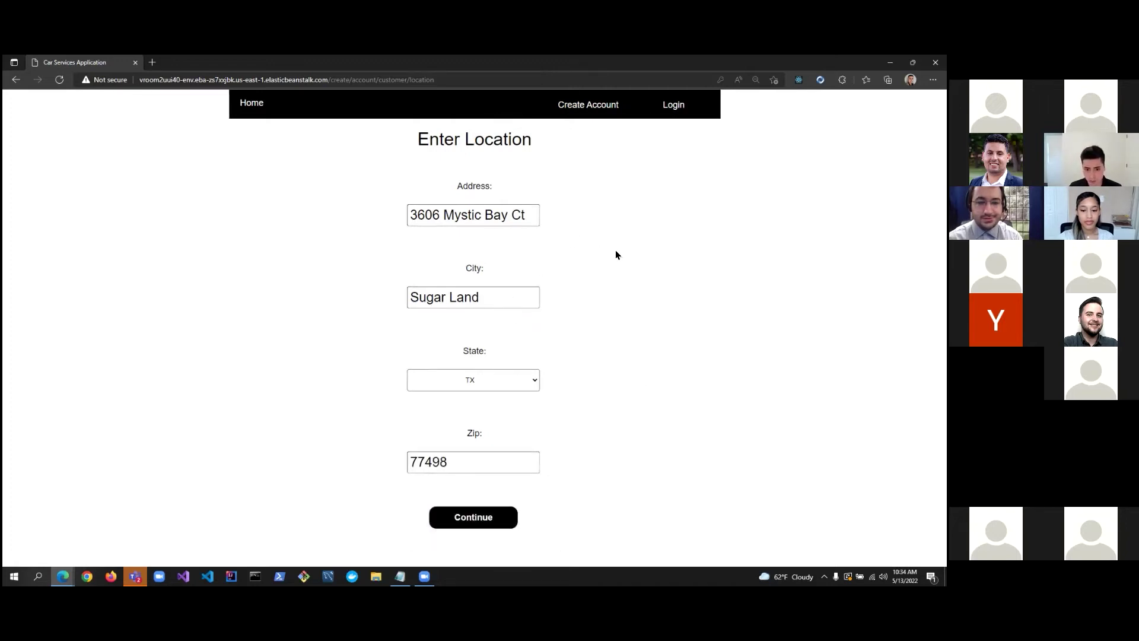
# Continue to Personal Details and enter the customer's first and last name.
pyautogui.click(495, 516)
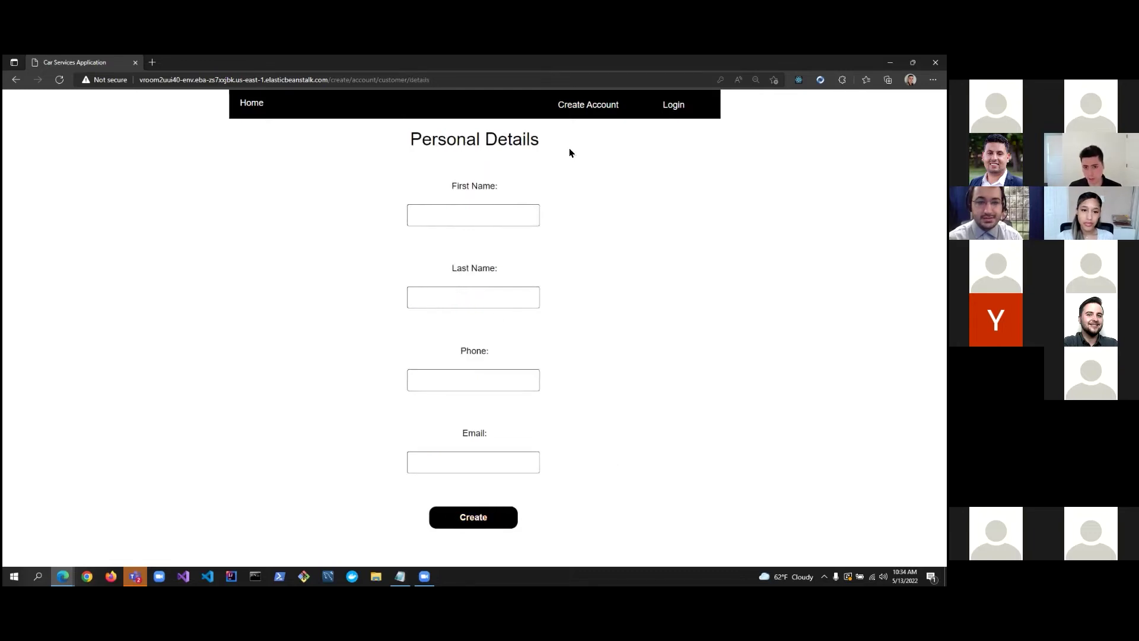
pyautogui.click(490, 509)
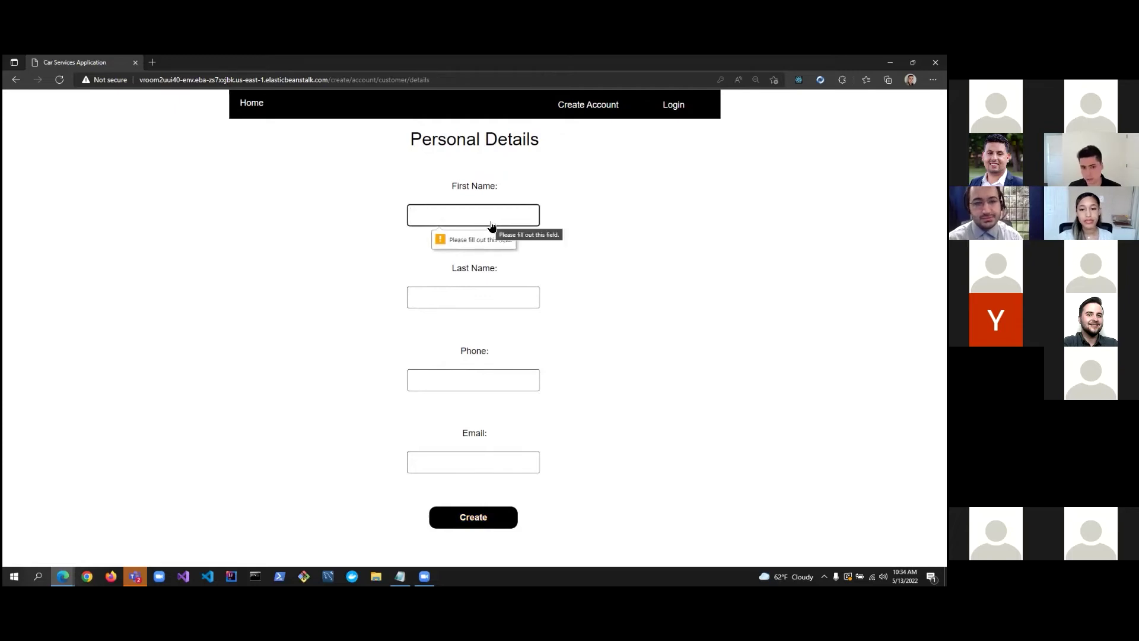
pyautogui.click(516, 214)
pyautogui.write('Fred')
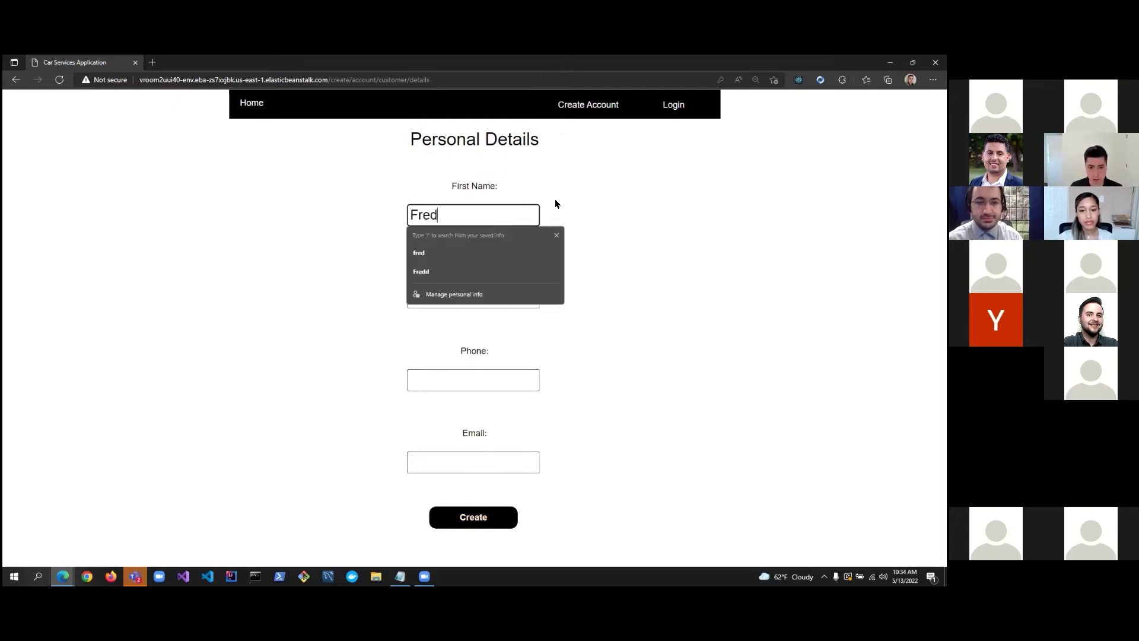
pyautogui.press('Tab')
pyautogui.click(496, 298)
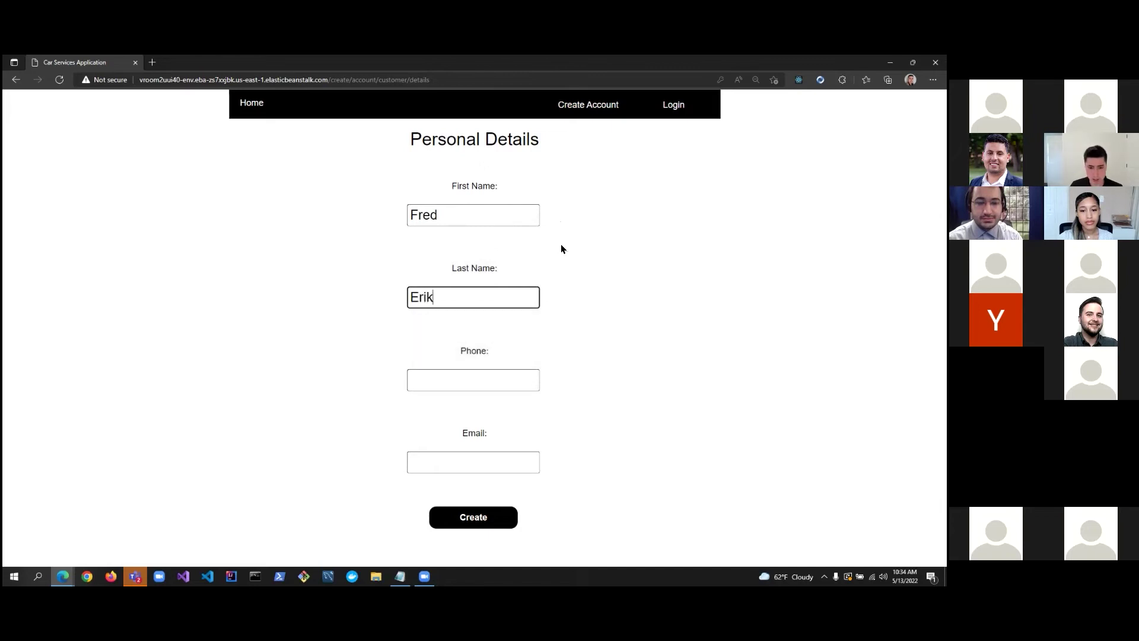
pyautogui.write('son')
# Enter the customer's phone number and e-mail address, then create the account.
pyautogui.click(459, 388)
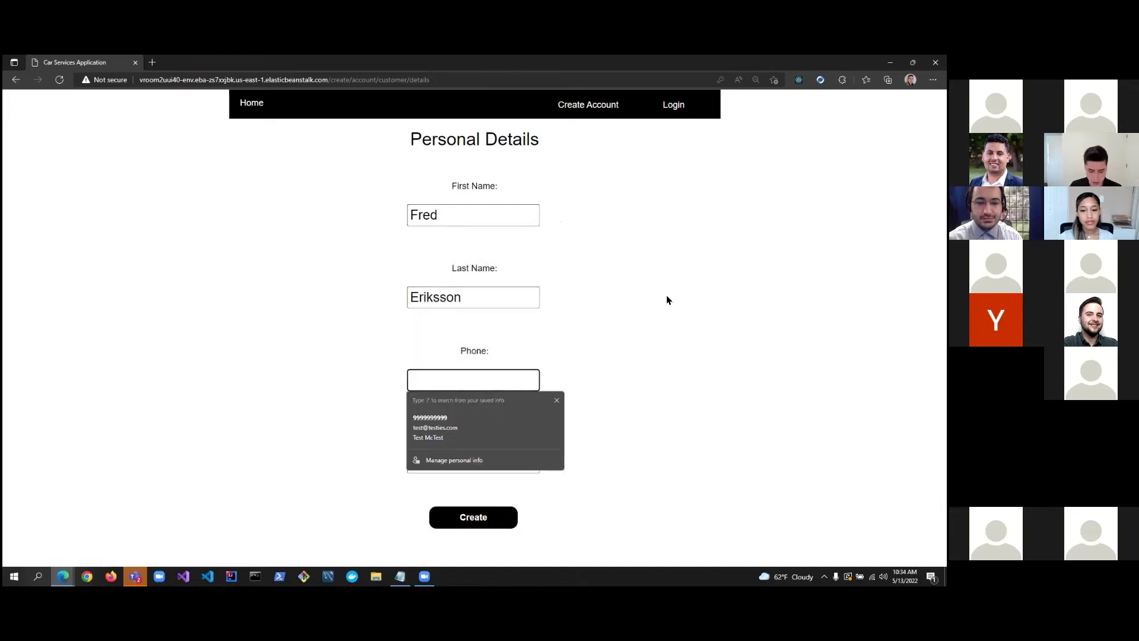
pyautogui.write('9999997777')
pyautogui.click(504, 466)
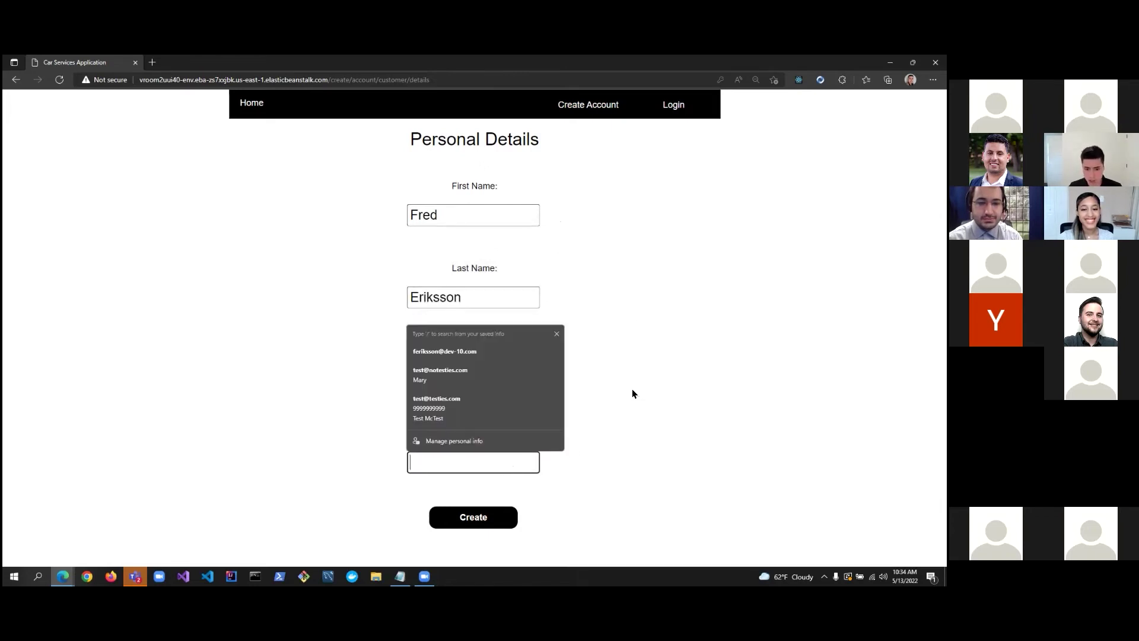
pyautogui.write('fred')
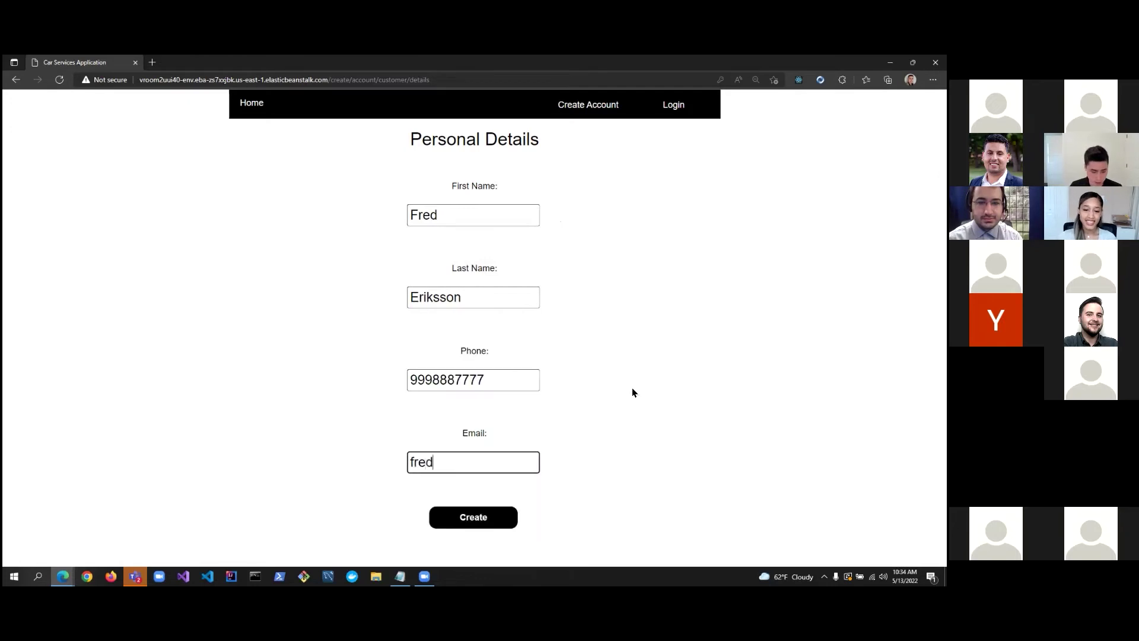
pyautogui.write('@test.com')
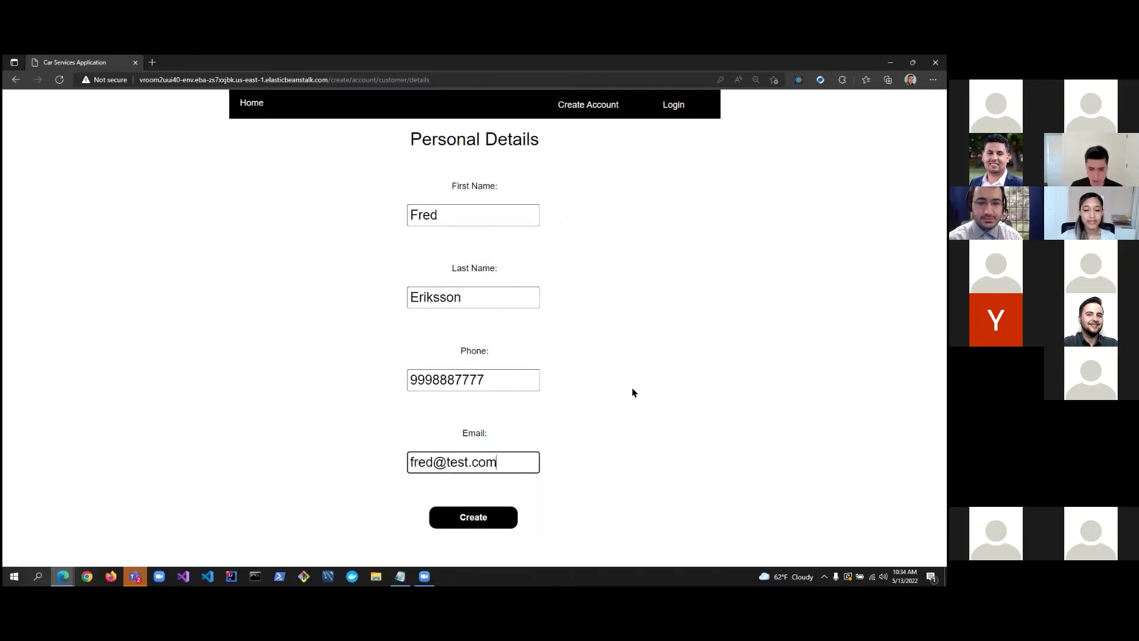
pyautogui.click(518, 381)
pyautogui.click(617, 325)
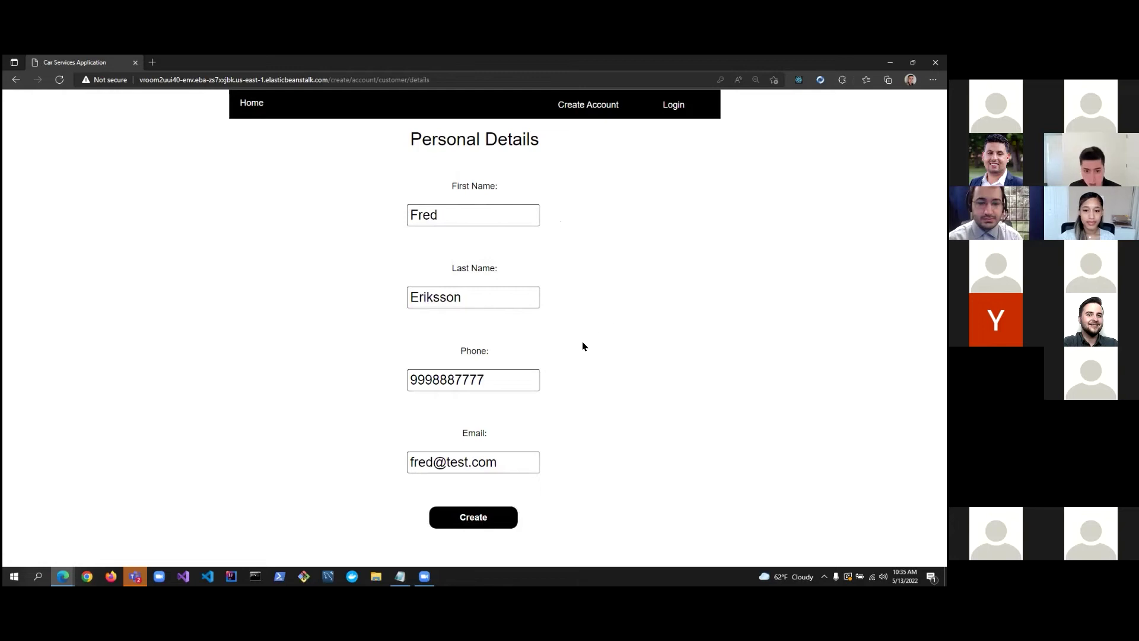
pyautogui.click(496, 518)
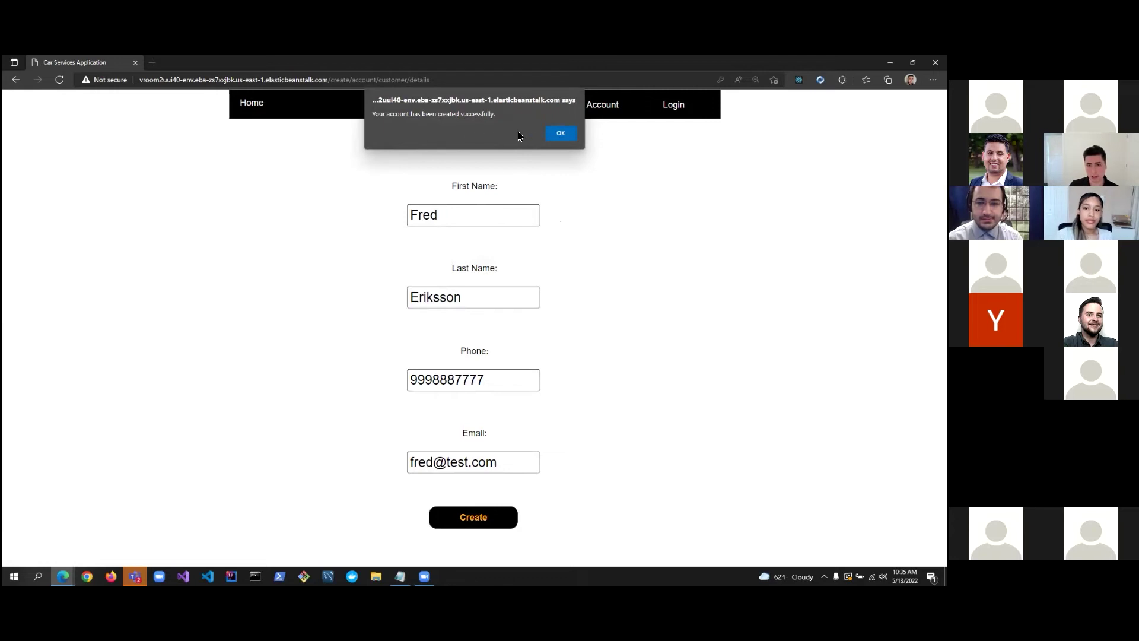
# Dismiss the confirmation and log in with the new account's username and password.
pyautogui.click(554, 135)
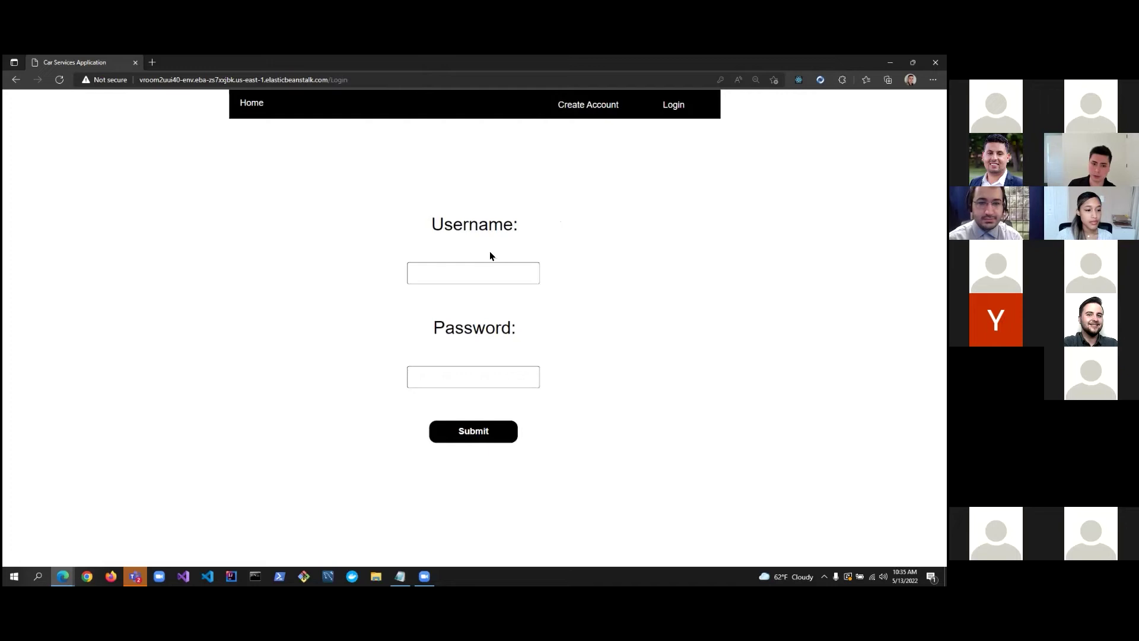
pyautogui.click(482, 280)
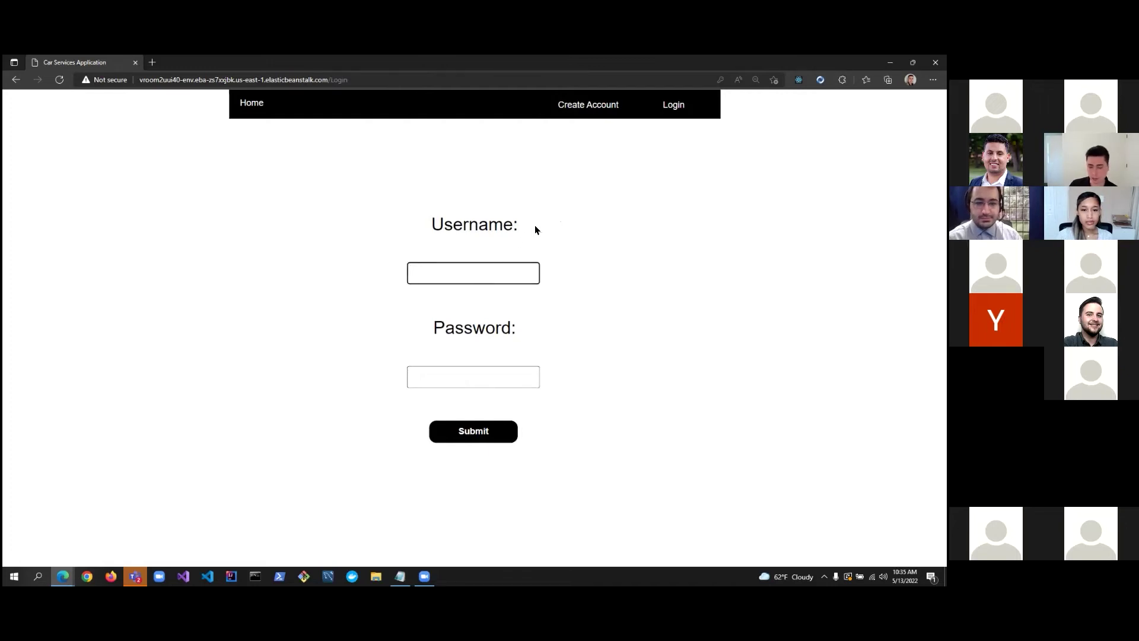
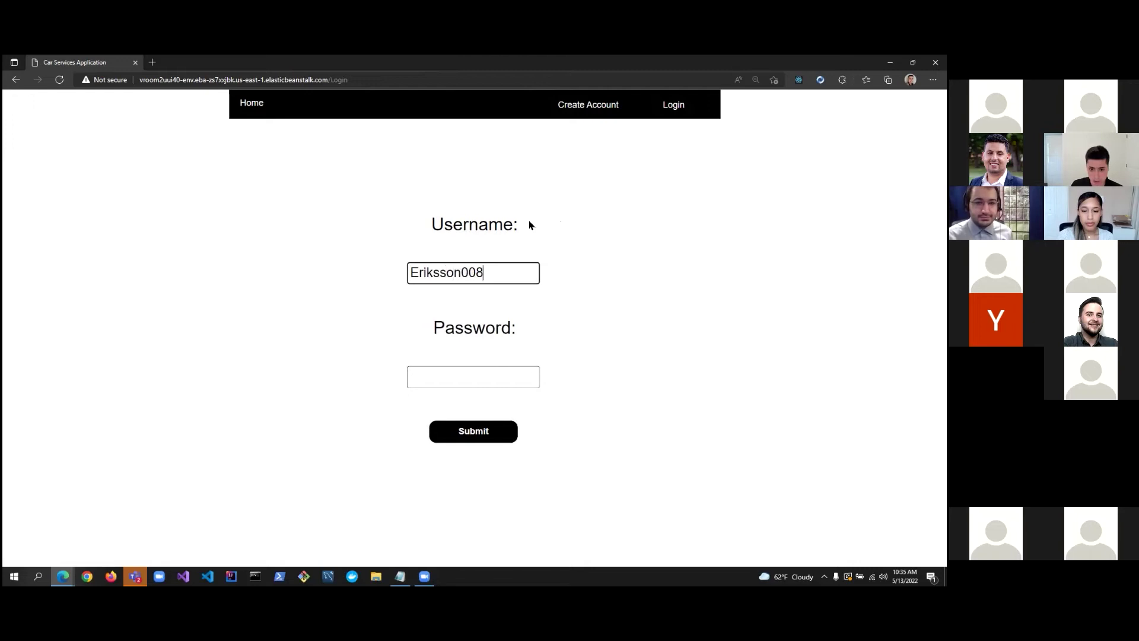
pyautogui.press('Tab')
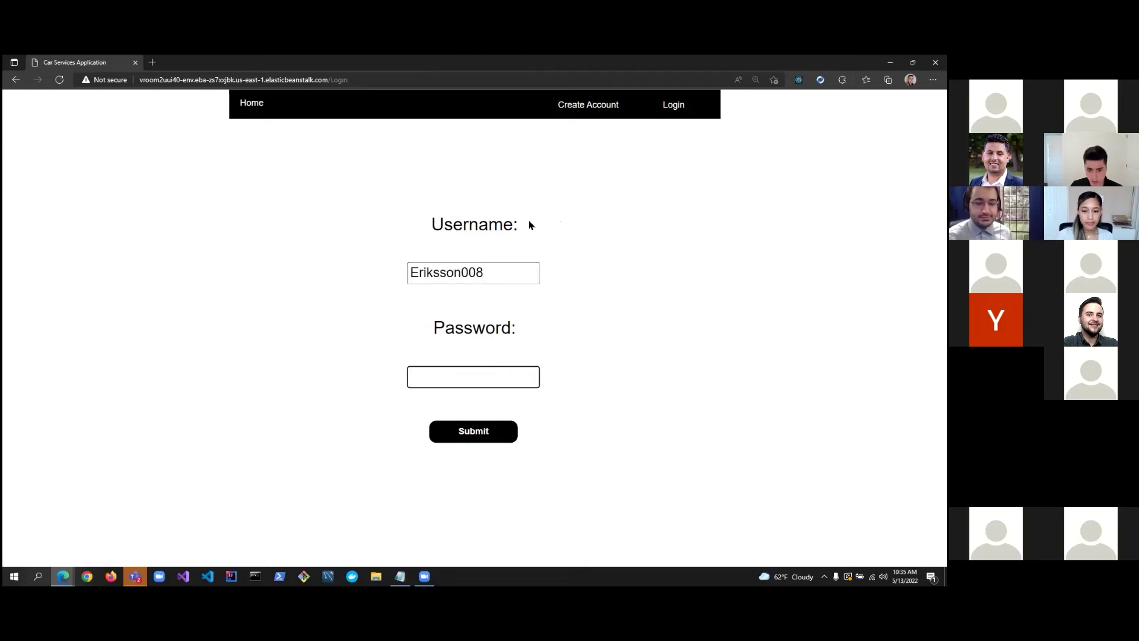
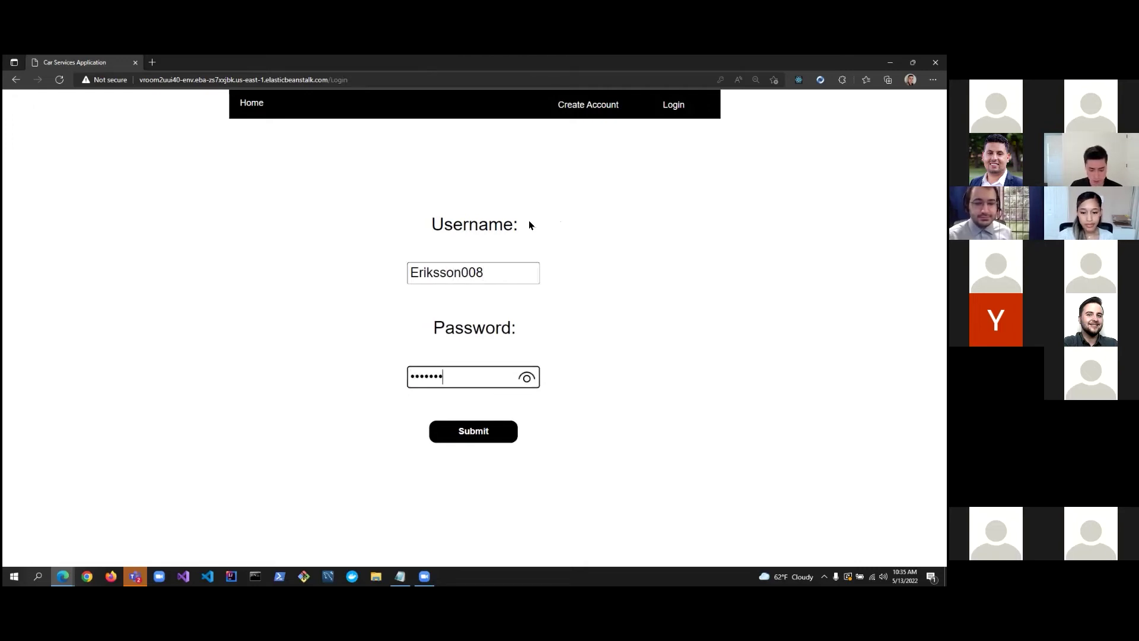
pyautogui.press('Return')
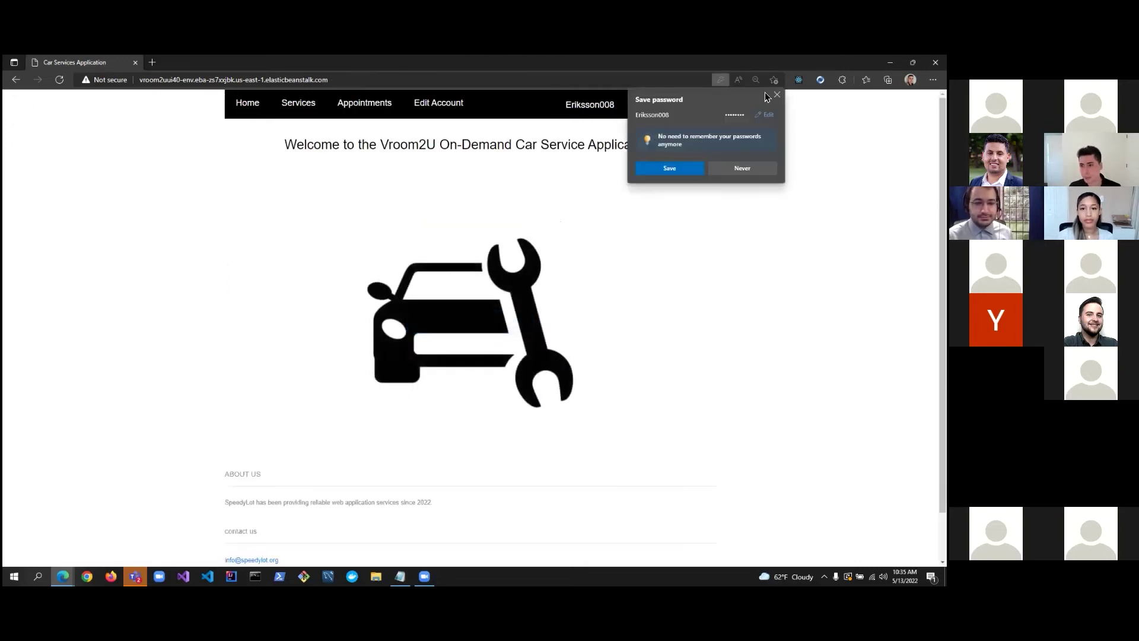
# Dismiss the save-password offer and open the customer's still-empty Appointments page.
pyautogui.click(776, 94)
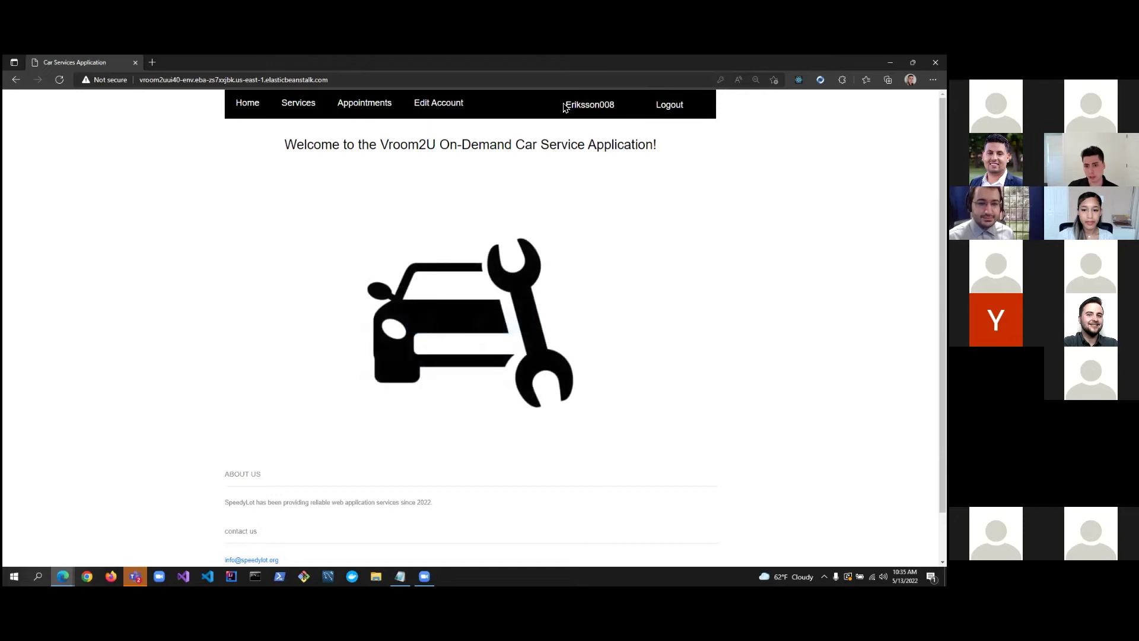
pyautogui.moveTo(563, 106); pyautogui.dragTo(614, 109)
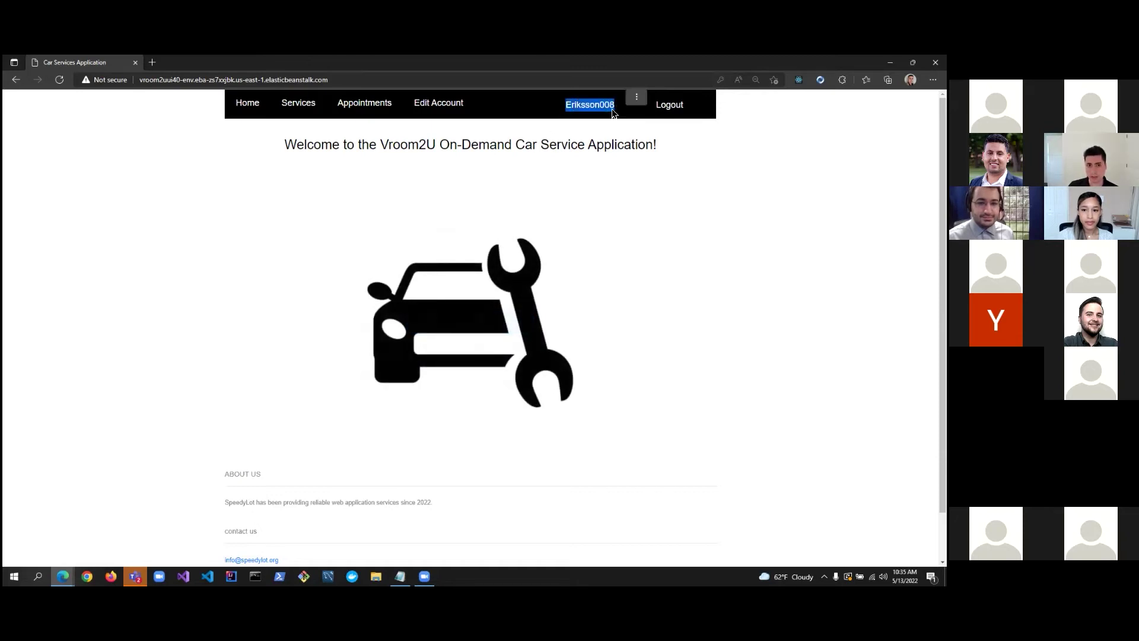
pyautogui.click(613, 114)
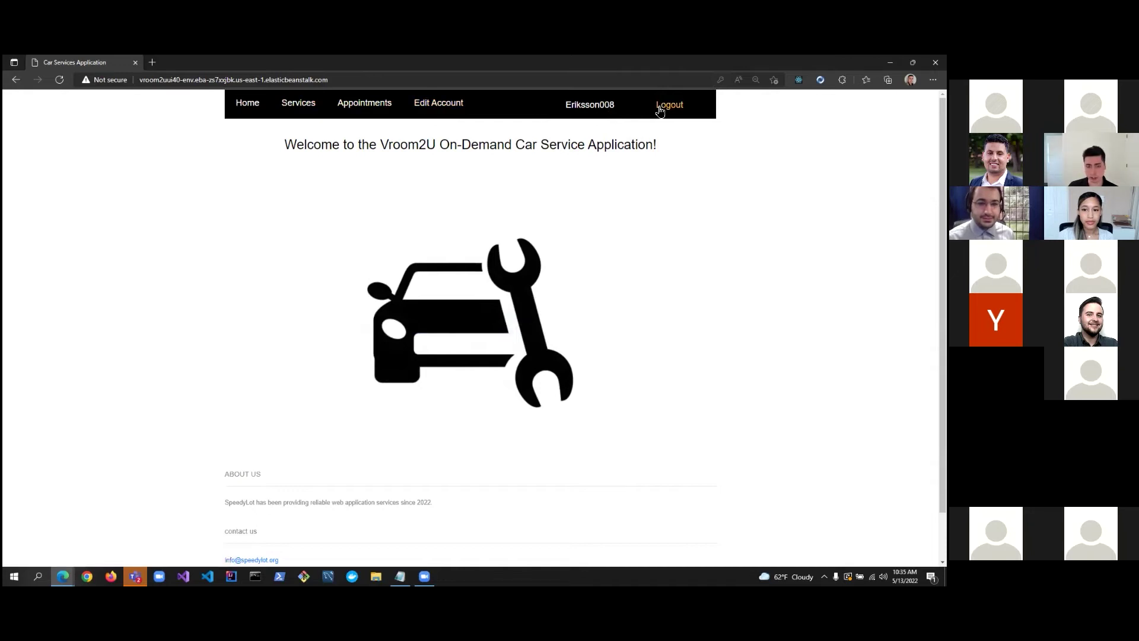
pyautogui.click(356, 110)
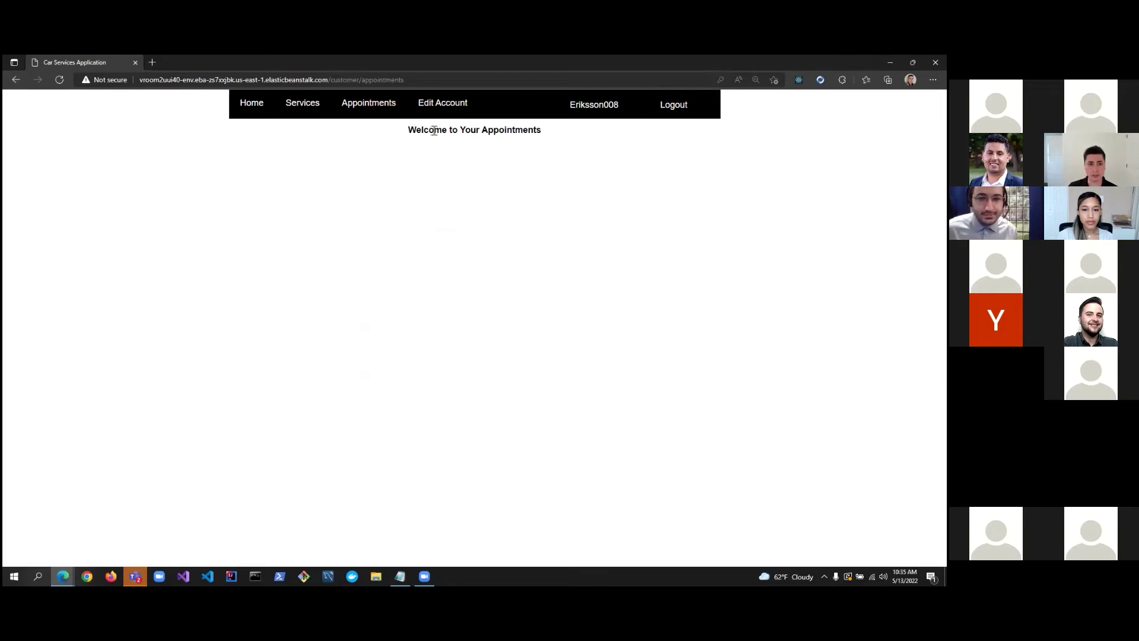
pyautogui.click(312, 115)
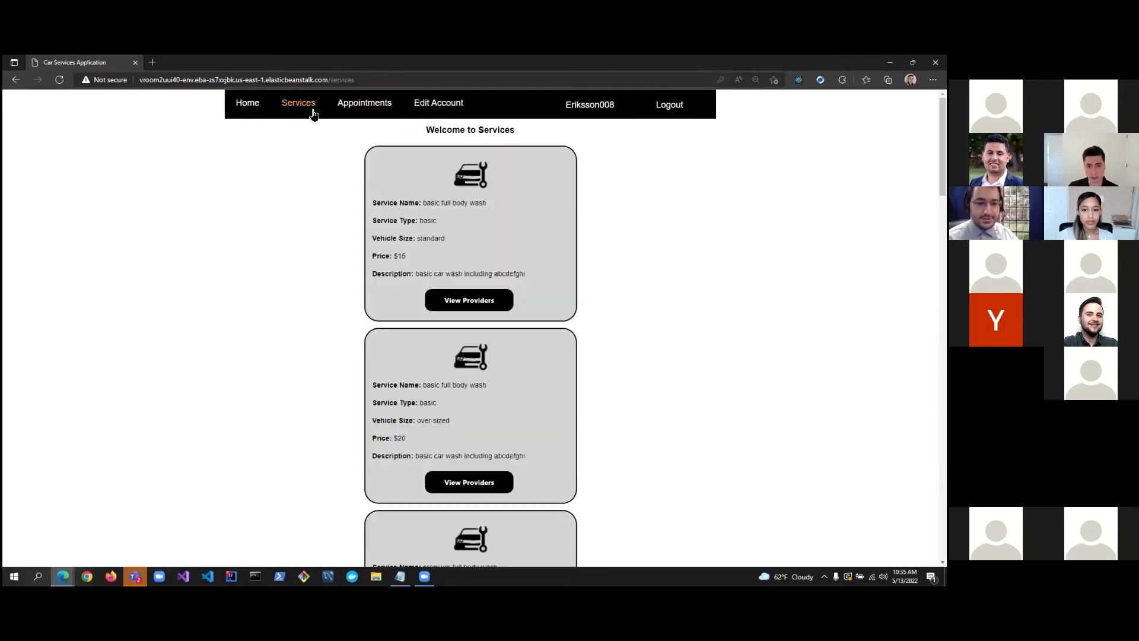
pyautogui.scroll(-1, 413, 149)
pyautogui.scroll(-5, 413, 148)
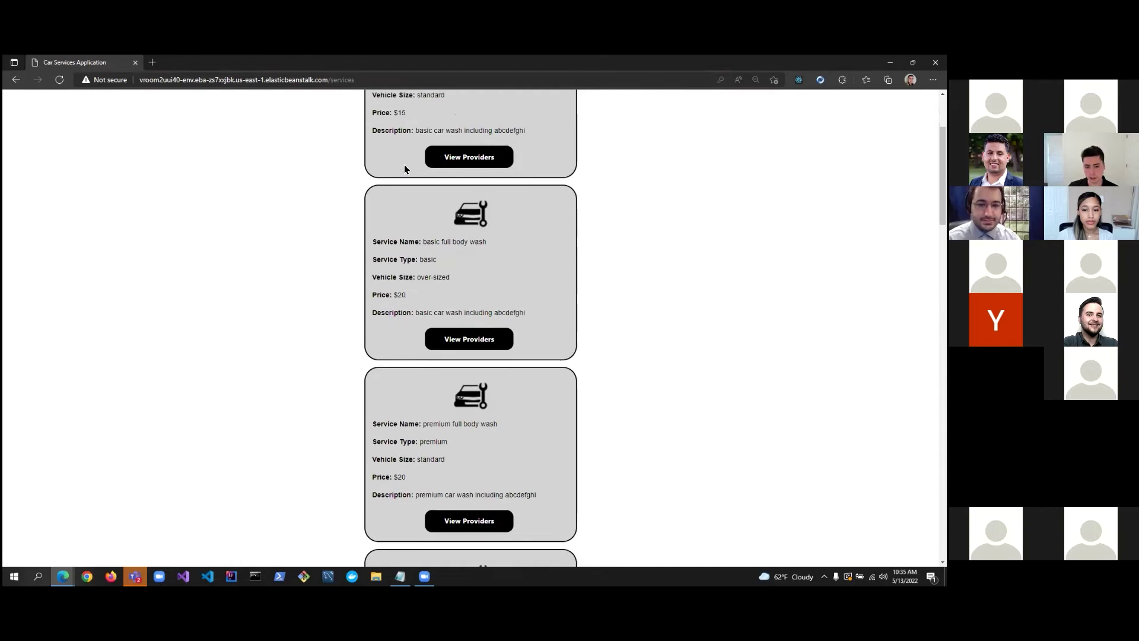
pyautogui.scroll(3, 422, 185)
pyautogui.scroll(-1, 503, 248)
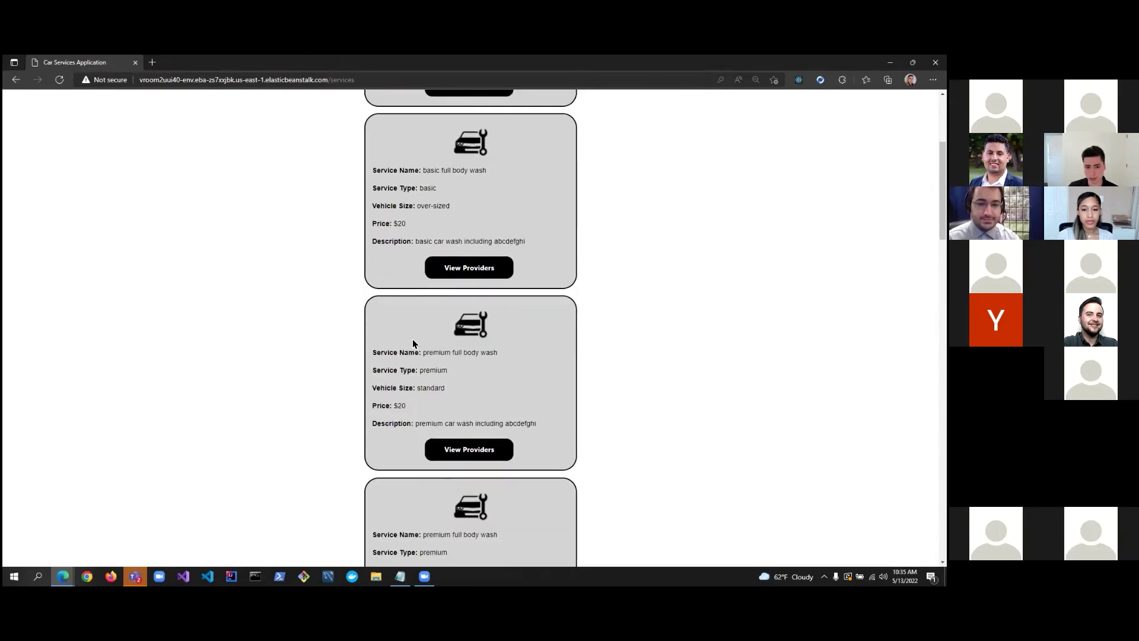
pyautogui.scroll(3, 360, 306)
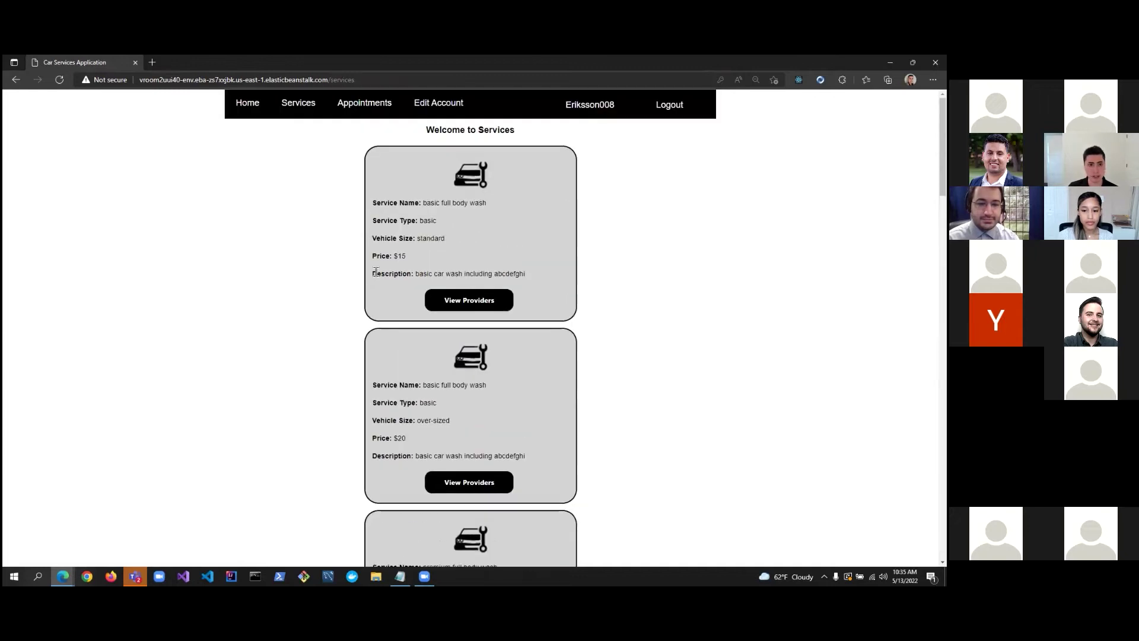
pyautogui.click(260, 112)
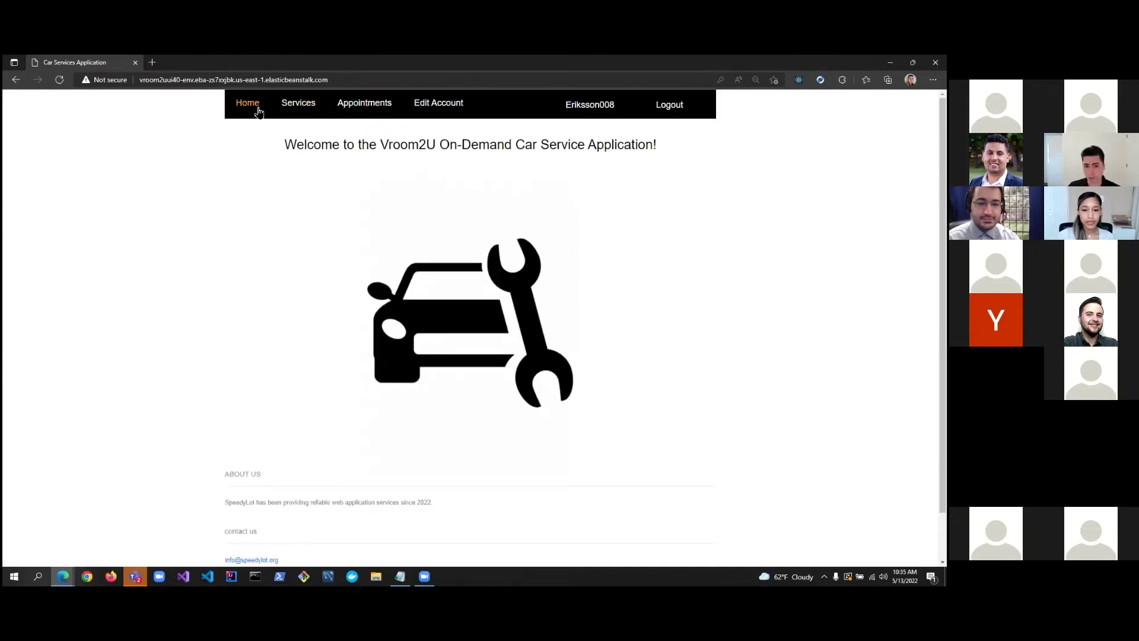
pyautogui.moveTo(446, 287)
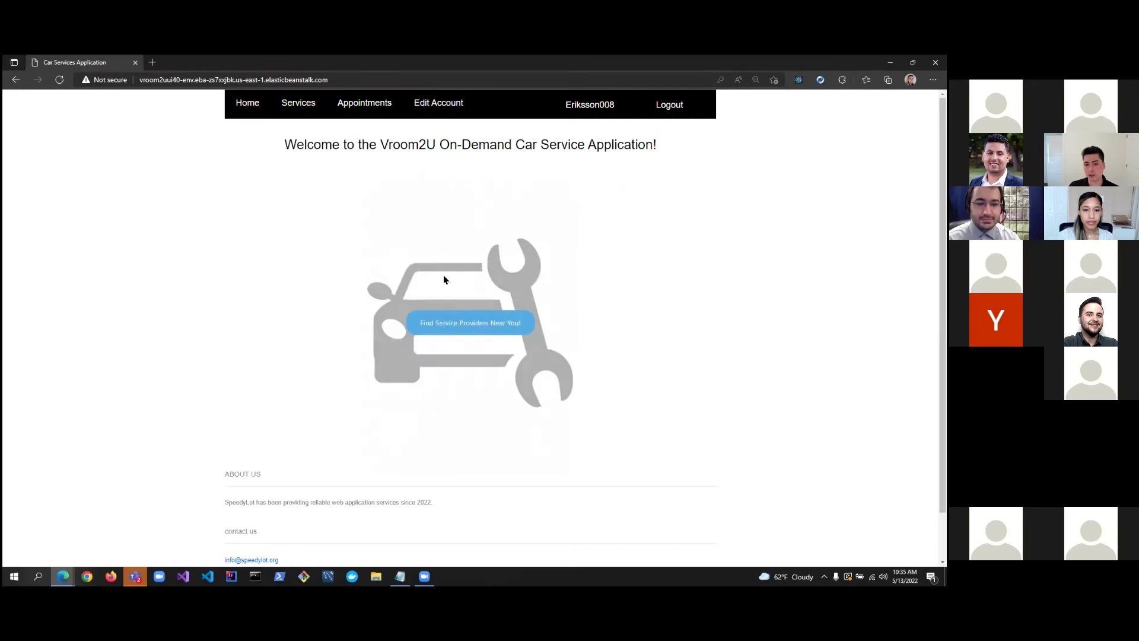
pyautogui.click(462, 322)
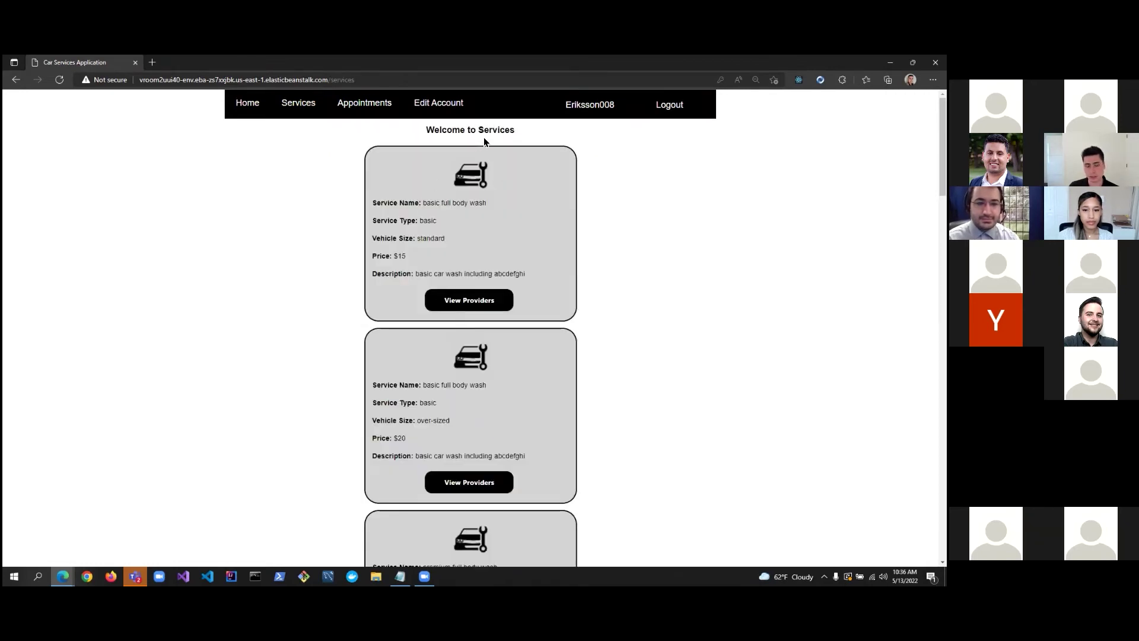
pyautogui.scroll(-1, 466, 165)
pyautogui.scroll(1, 466, 169)
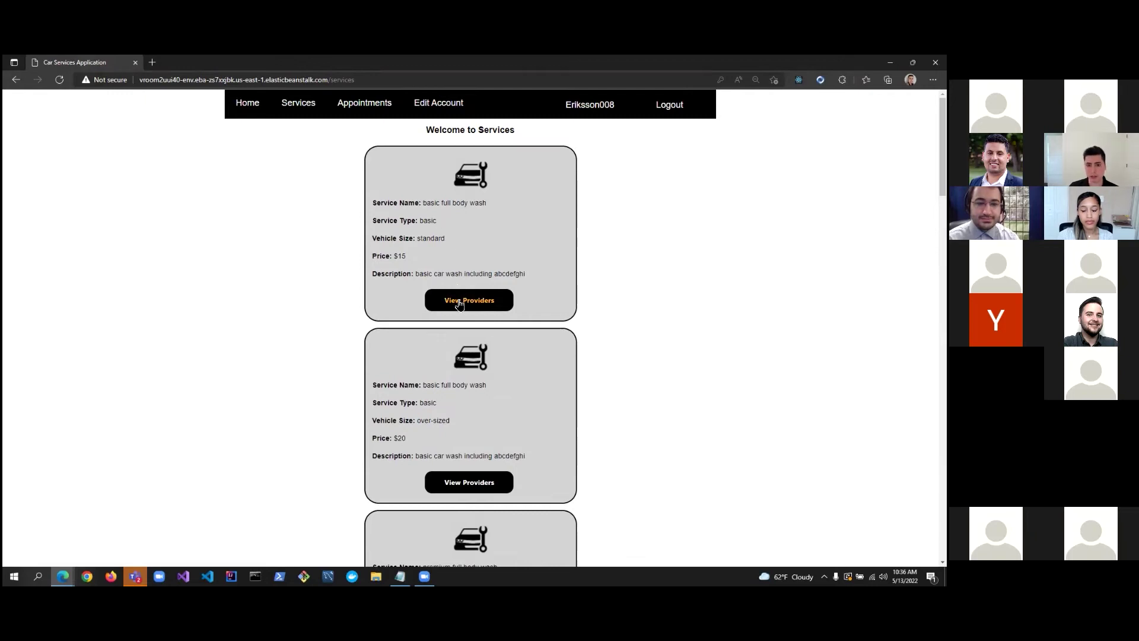
# Compare providers for the basic full body wash and steam cleaning, ending on the basic wash providers.
pyautogui.click(459, 303)
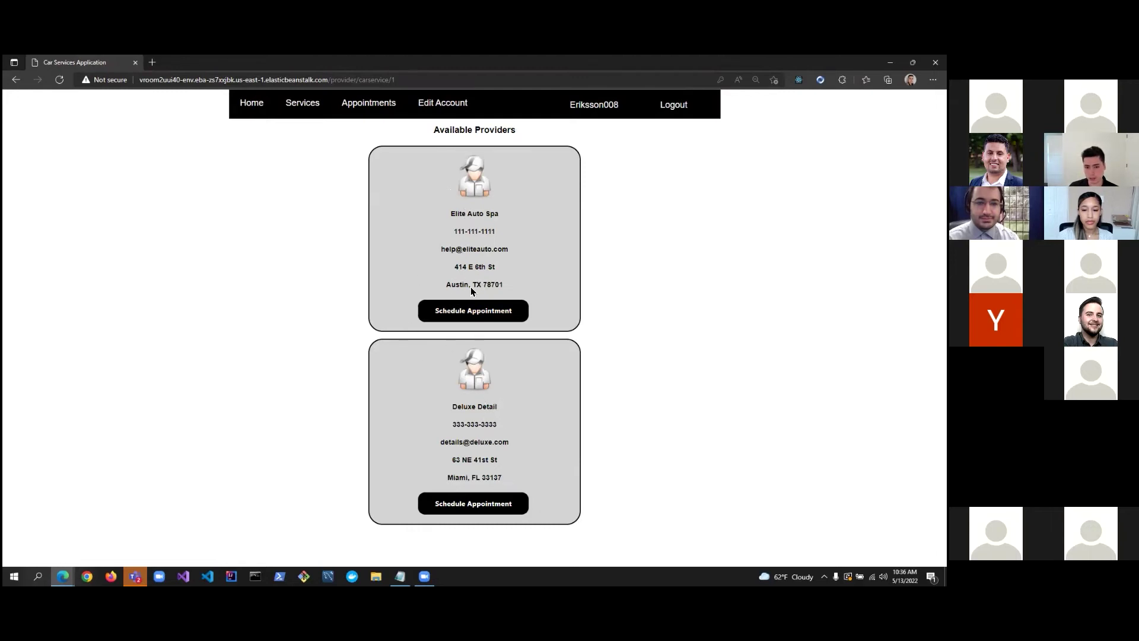
pyautogui.click(303, 105)
pyautogui.scroll(-4, 386, 174)
pyautogui.scroll(-10, 386, 173)
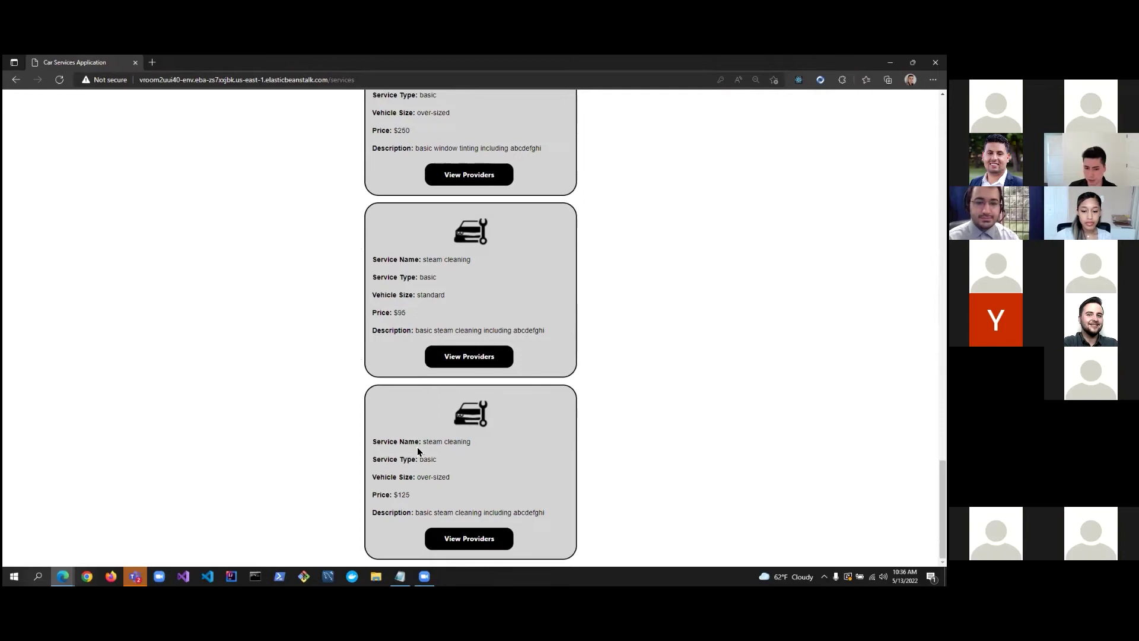
pyautogui.click(454, 538)
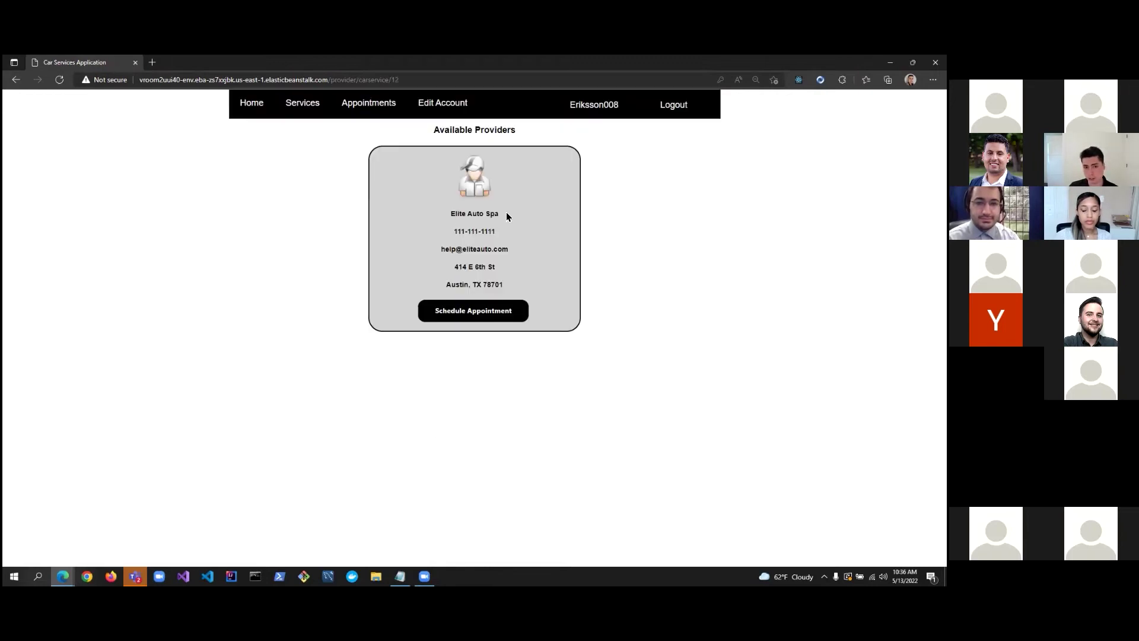
pyautogui.click(302, 105)
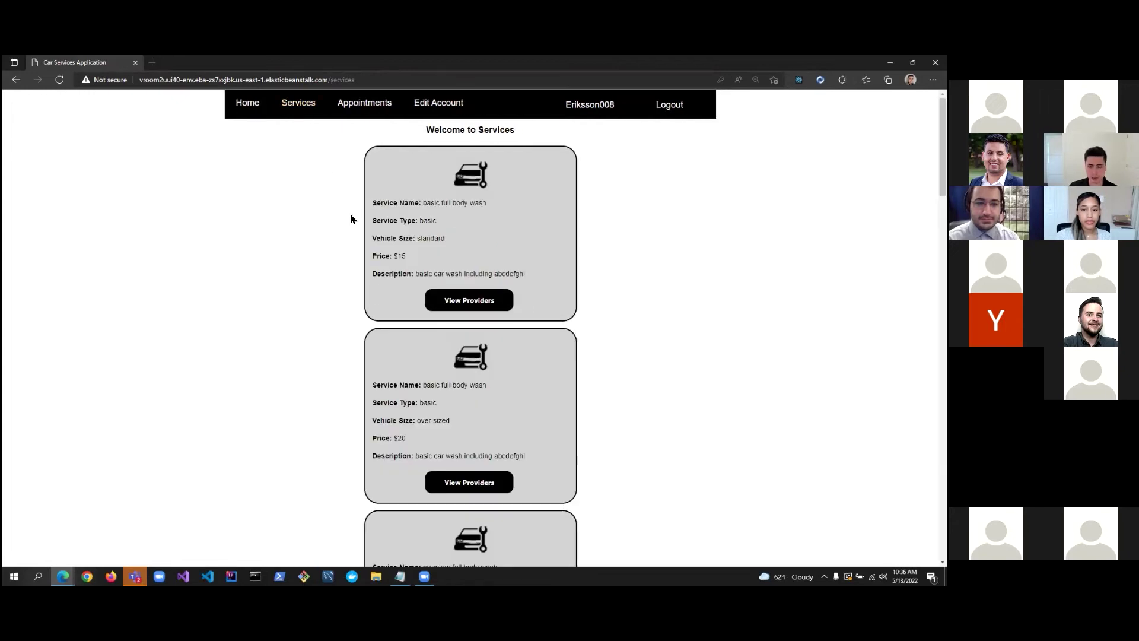
pyautogui.click(478, 305)
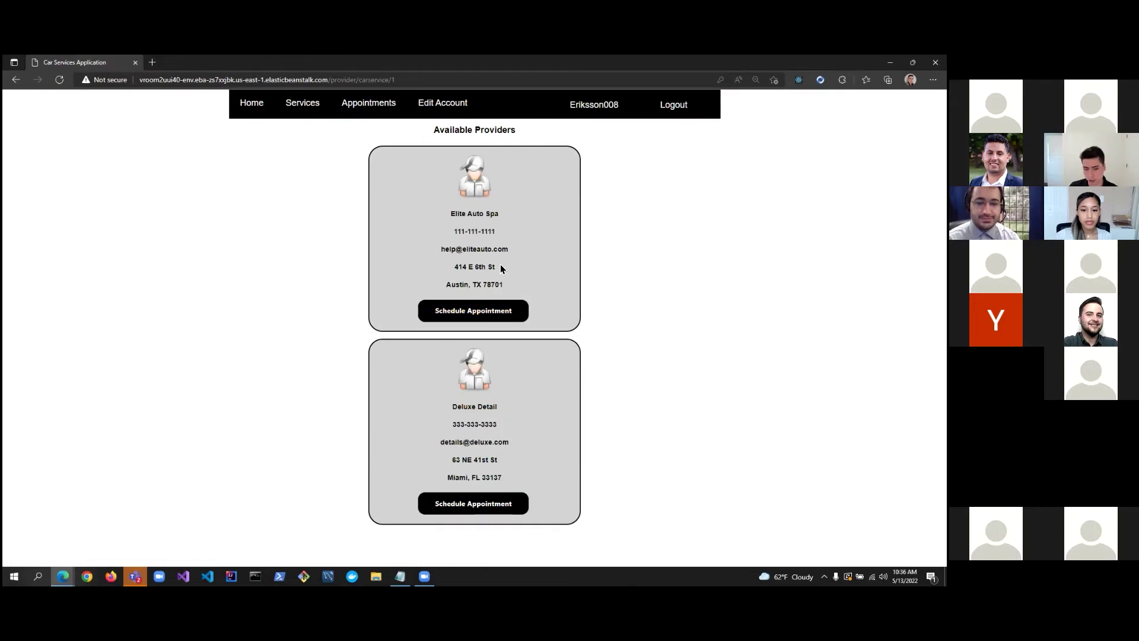
# Book Elite Auto Spa for May 20, 2022 at 8:00 AM.
pyautogui.click(465, 313)
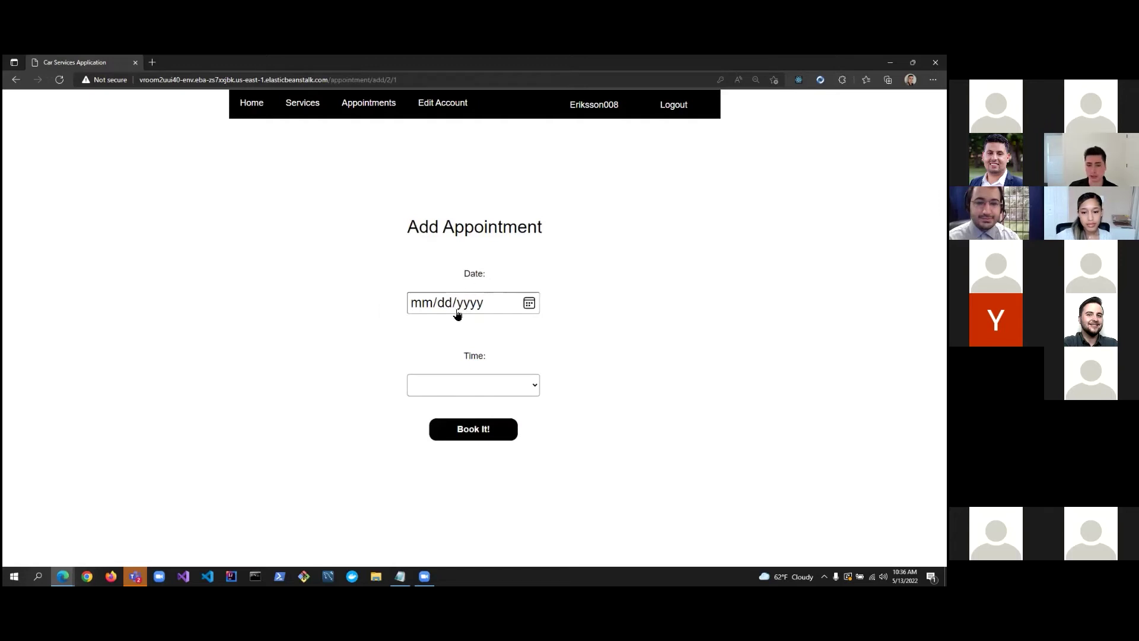
pyautogui.click(529, 303)
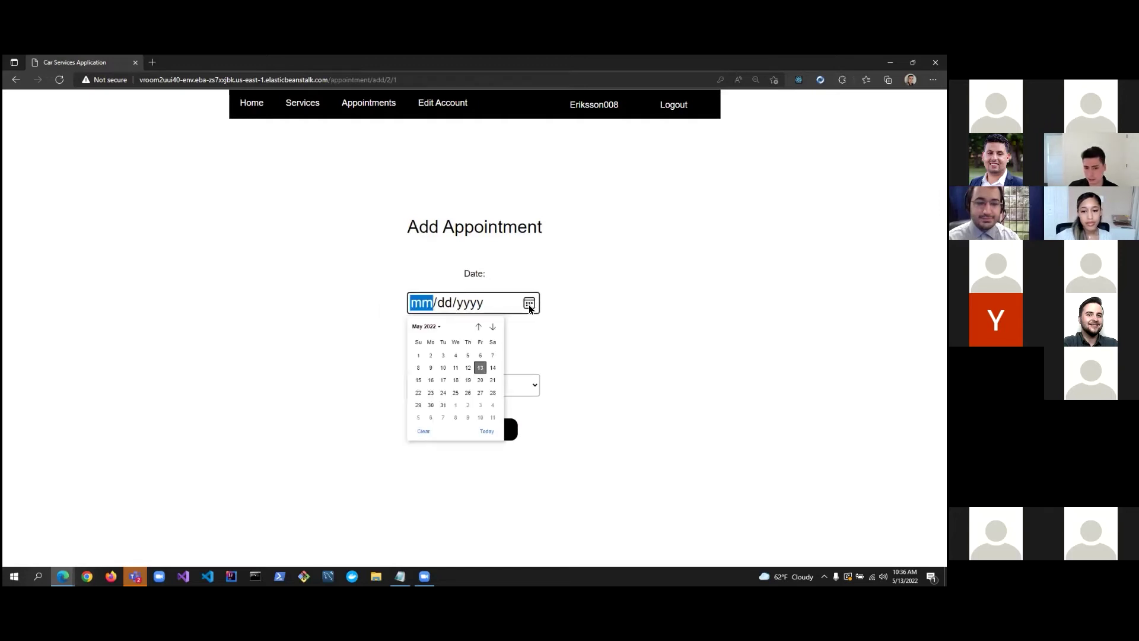
pyautogui.click(477, 380)
pyautogui.click(511, 385)
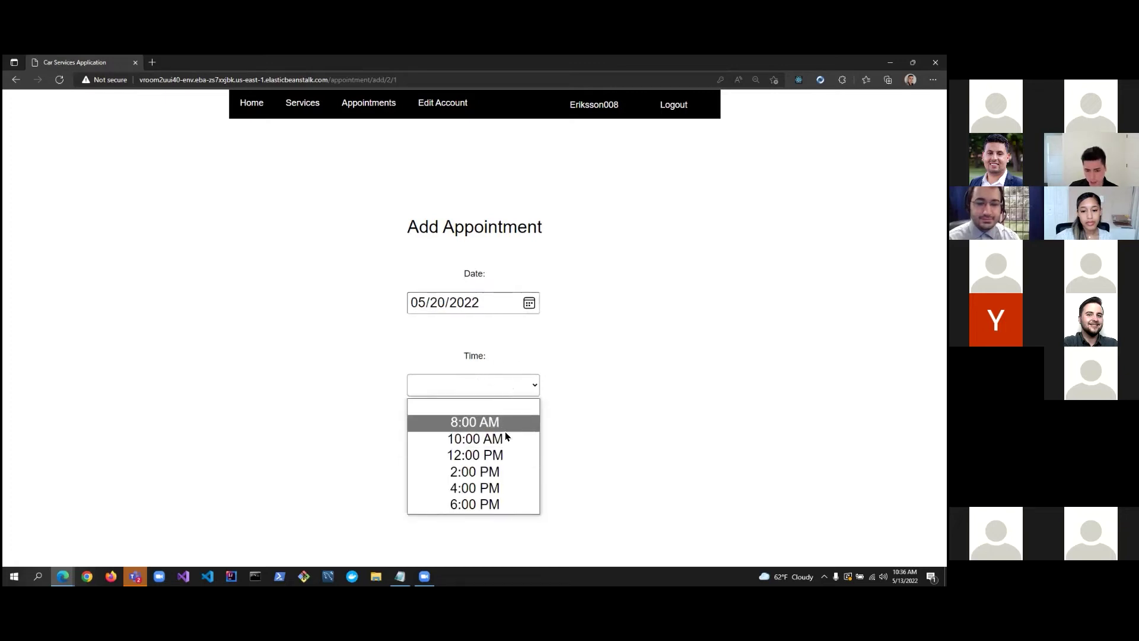
pyautogui.click(504, 424)
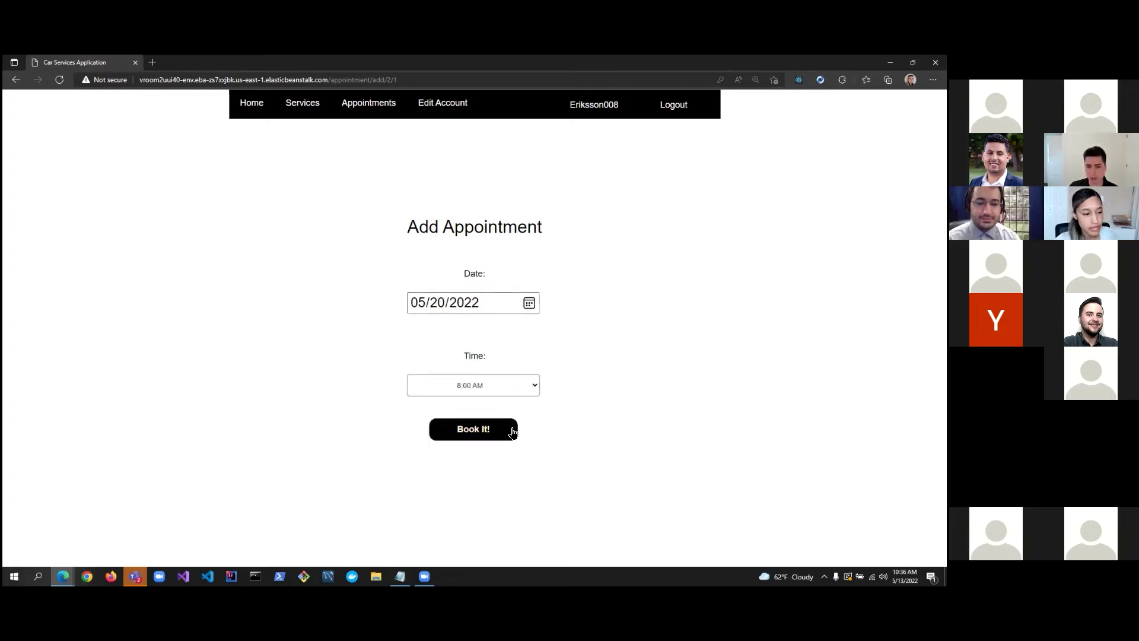
pyautogui.click(485, 429)
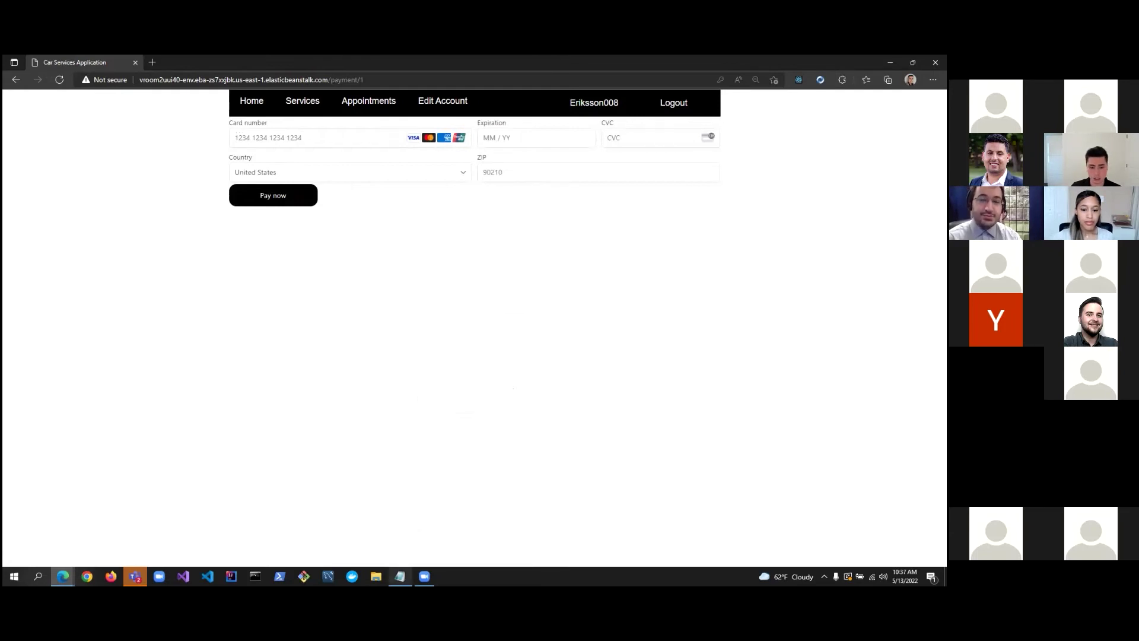
# Pay with the Generic Decline test card plus expiry and CVC, then copy the Processing Error number.
pyautogui.click(398, 576)
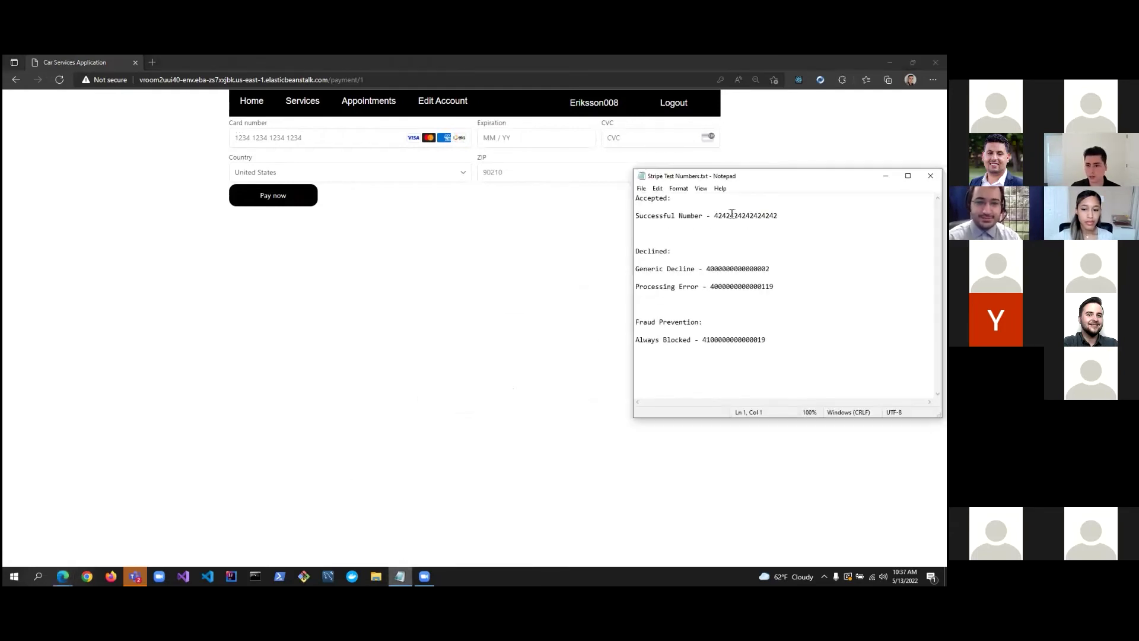
pyautogui.moveTo(781, 177); pyautogui.dragTo(717, 209)
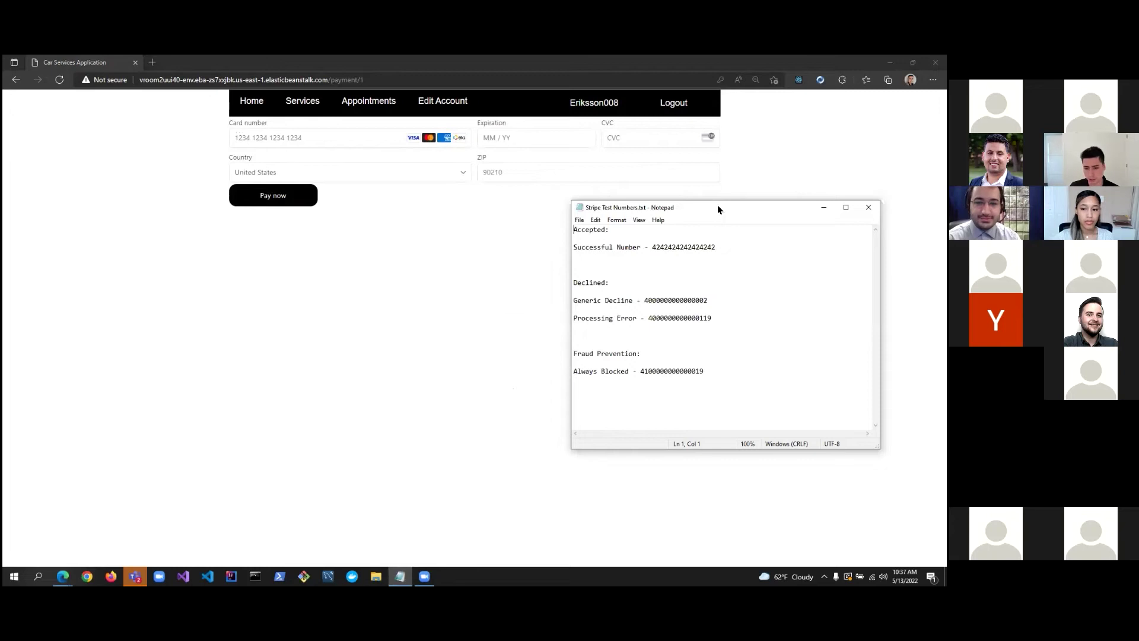
pyautogui.doubleClick(649, 300)
pyautogui.click(318, 137)
pyautogui.hotkey('ctrl', 'v')
pyautogui.write('1224043')
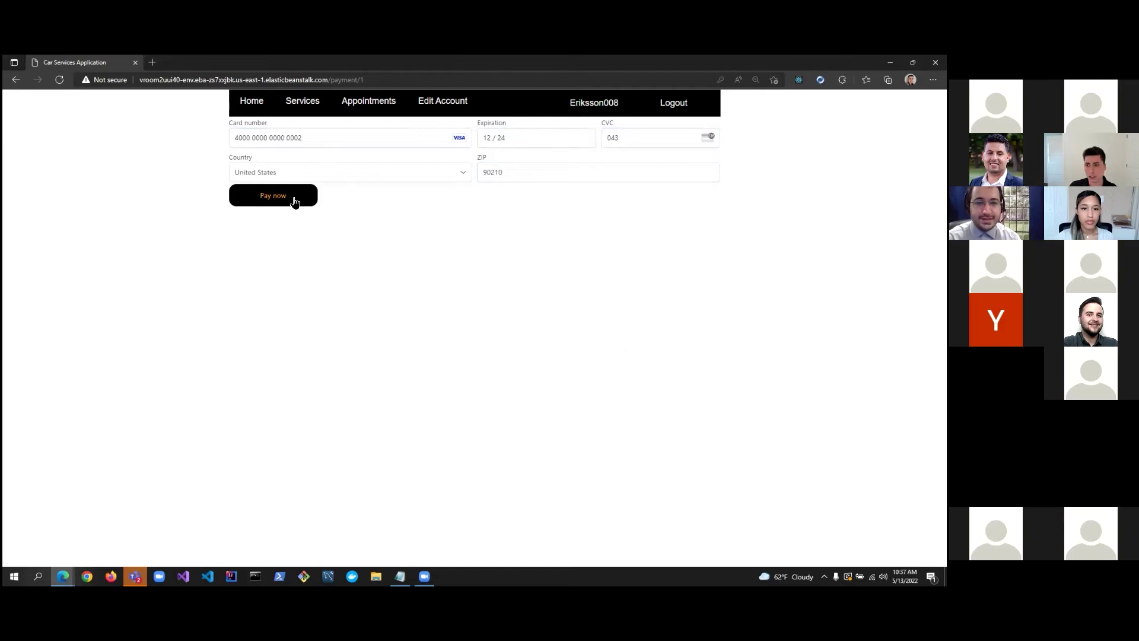
pyautogui.click(294, 202)
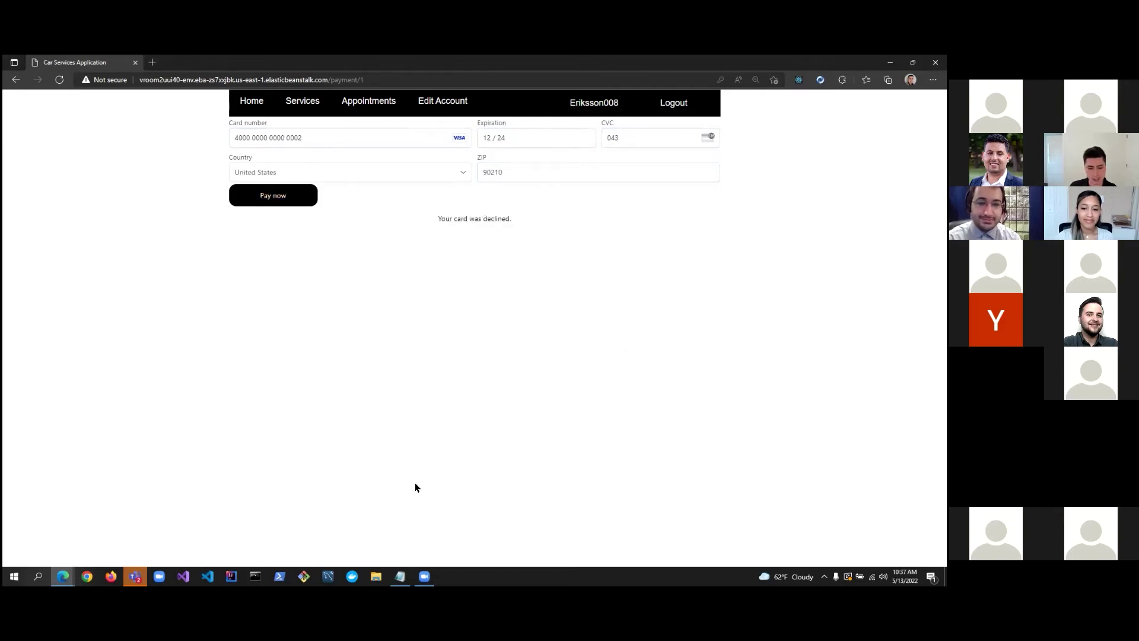
pyautogui.click(400, 576)
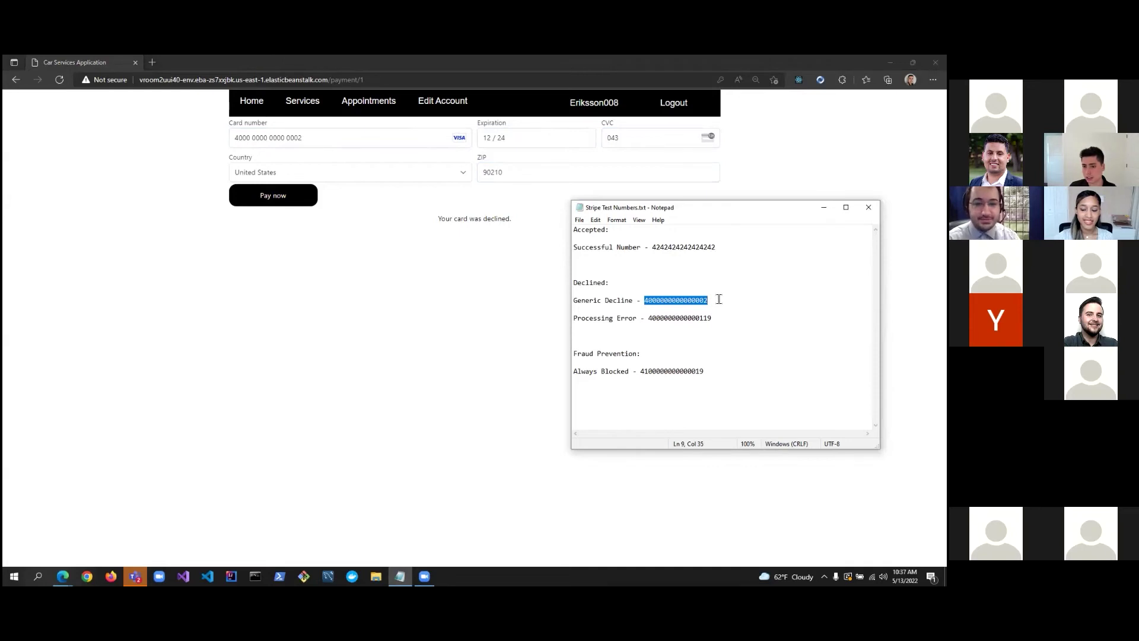
pyautogui.moveTo(648, 317); pyautogui.dragTo(732, 320)
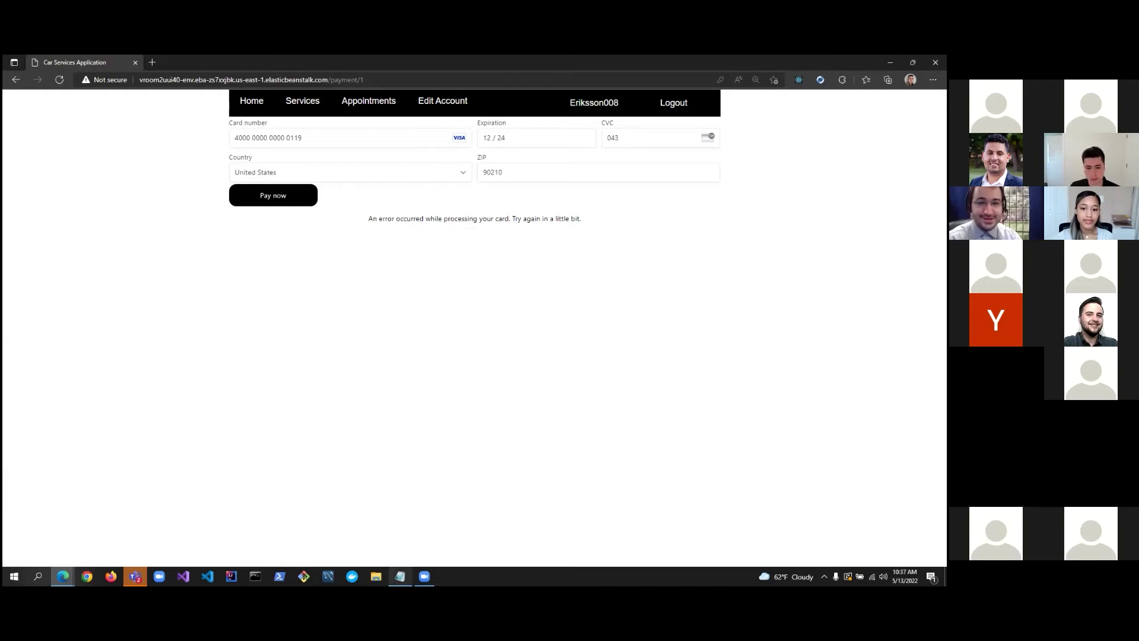
# Copy the Successful Number test card from Notepad and return to the payment form.
pyautogui.click(400, 576)
pyautogui.click(715, 258)
pyautogui.moveTo(716, 248); pyautogui.dragTo(652, 248)
pyautogui.click(411, 208)
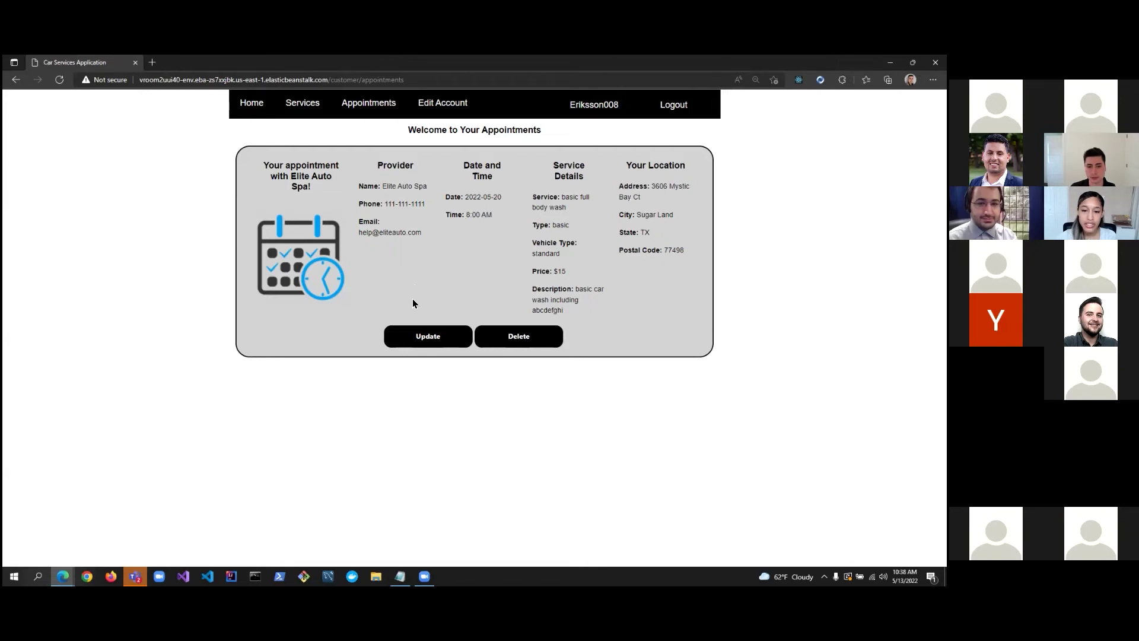
# Reschedule the Elite Auto Spa appointment on 2022-05-20 from 8:00 AM to 2:00 PM.
pyautogui.click(418, 338)
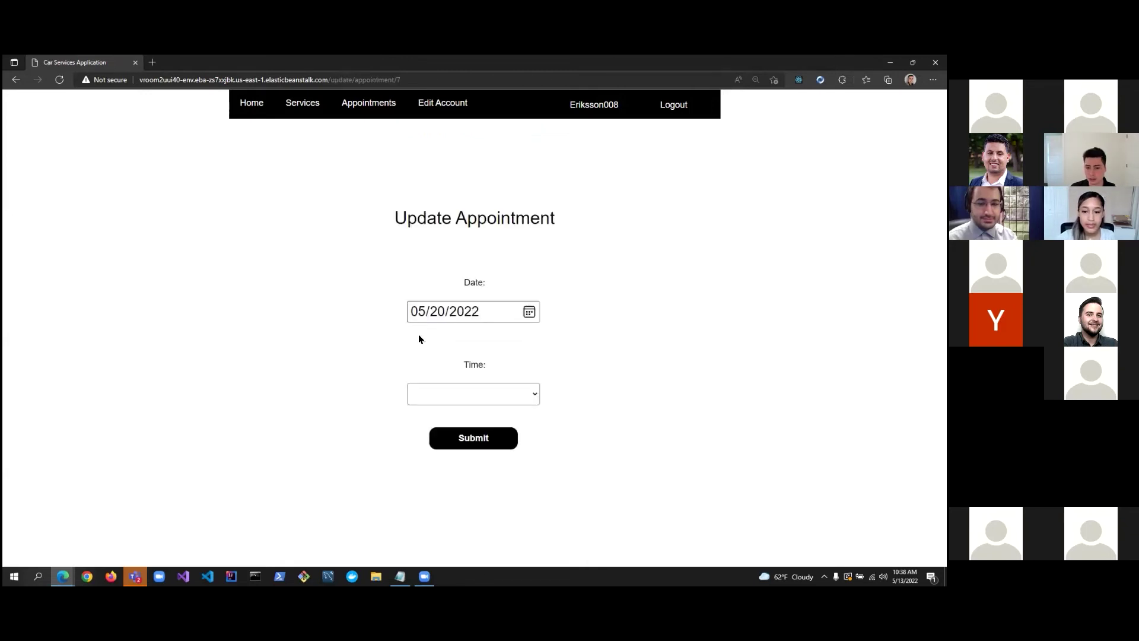
pyautogui.click(479, 396)
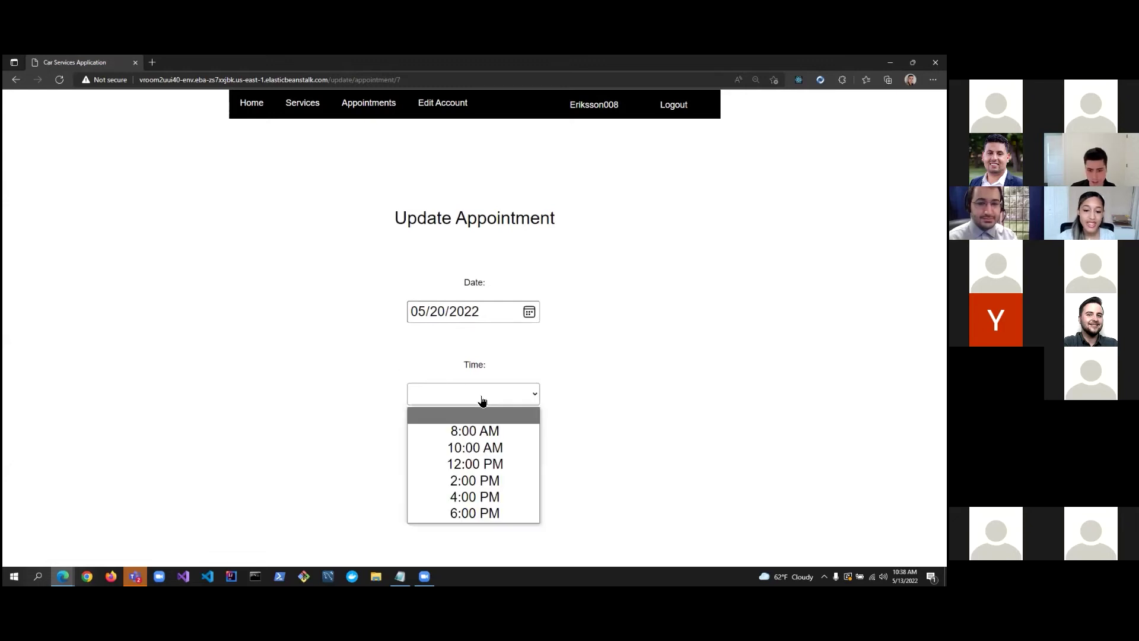
pyautogui.click(490, 486)
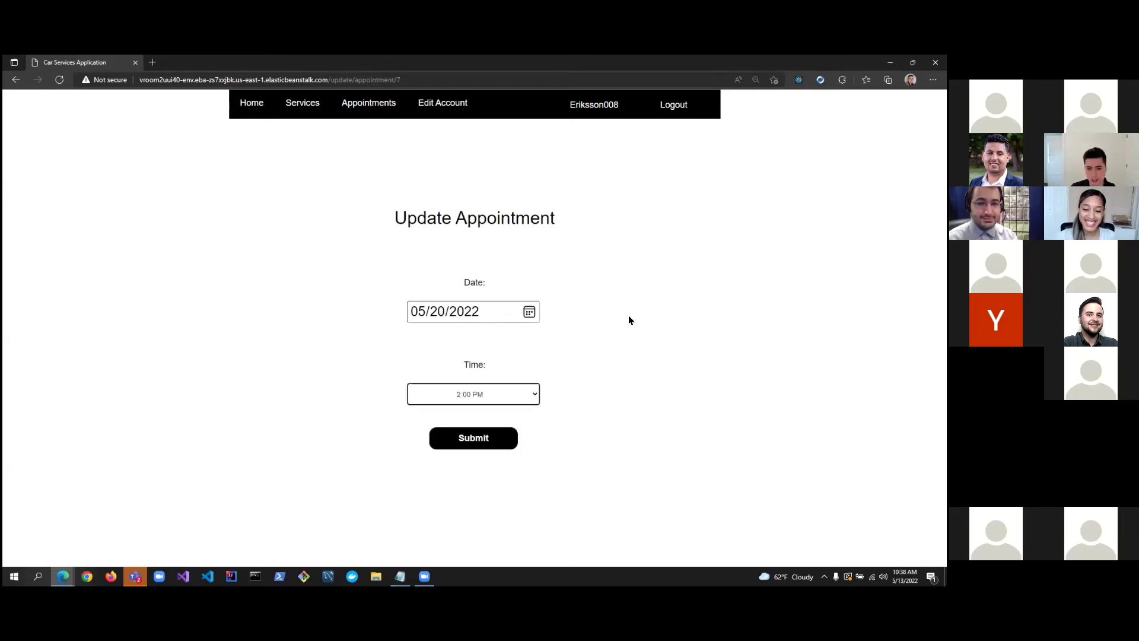
pyautogui.click(484, 444)
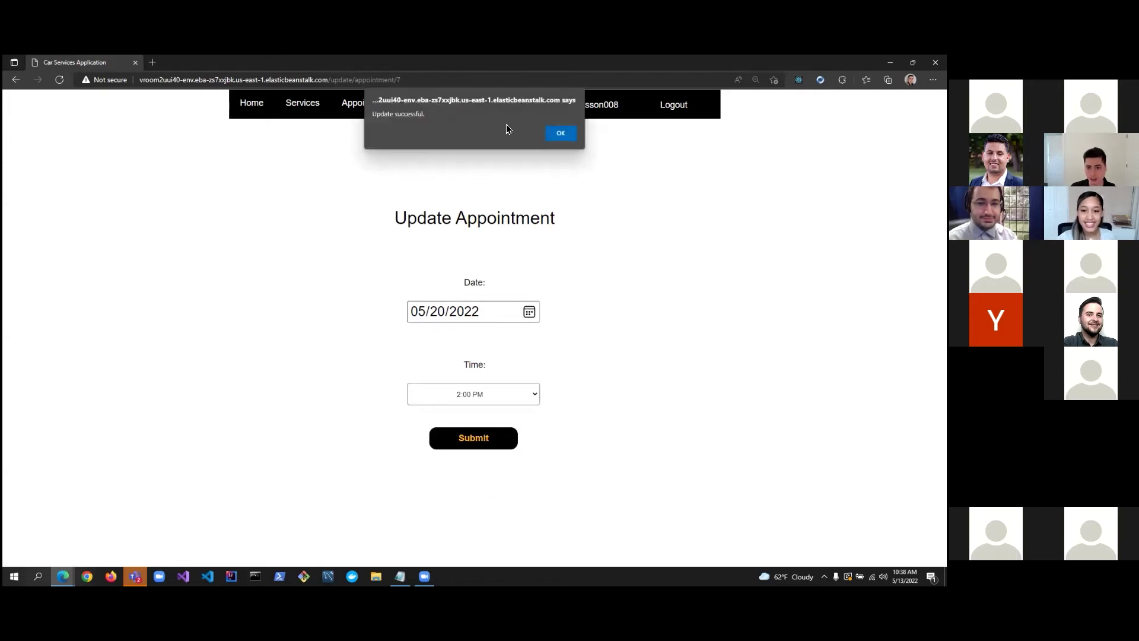
pyautogui.click(557, 133)
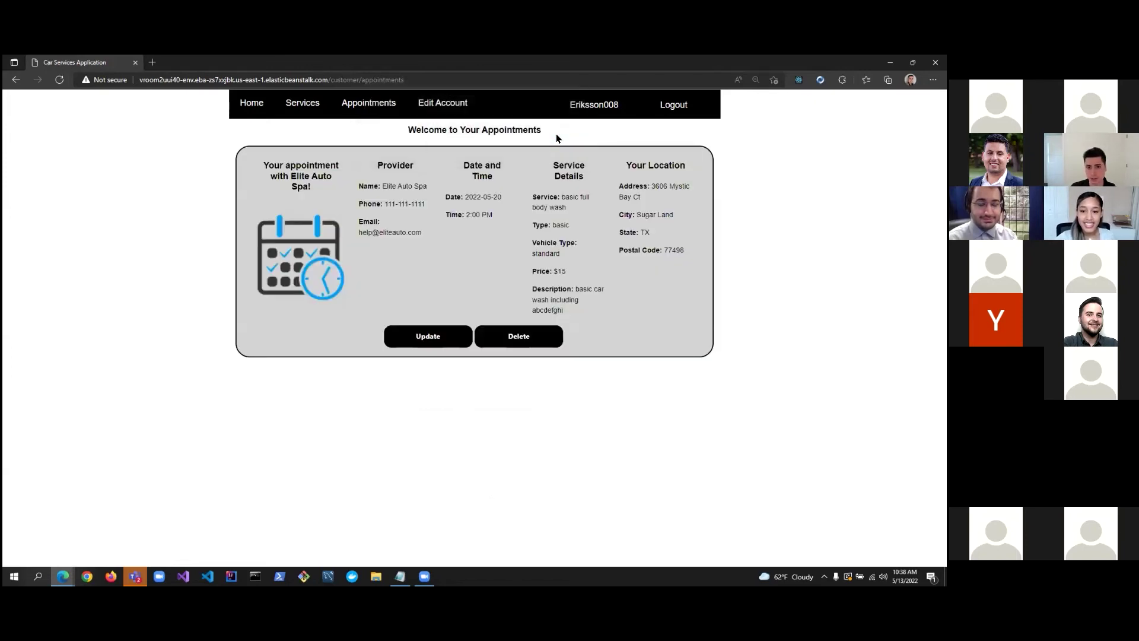
pyautogui.moveTo(493, 215)
pyautogui.mouseDown()
pyautogui.moveTo(437, 217)
pyautogui.moveTo(498, 217)
pyautogui.mouseUp()
pyautogui.click(500, 216)
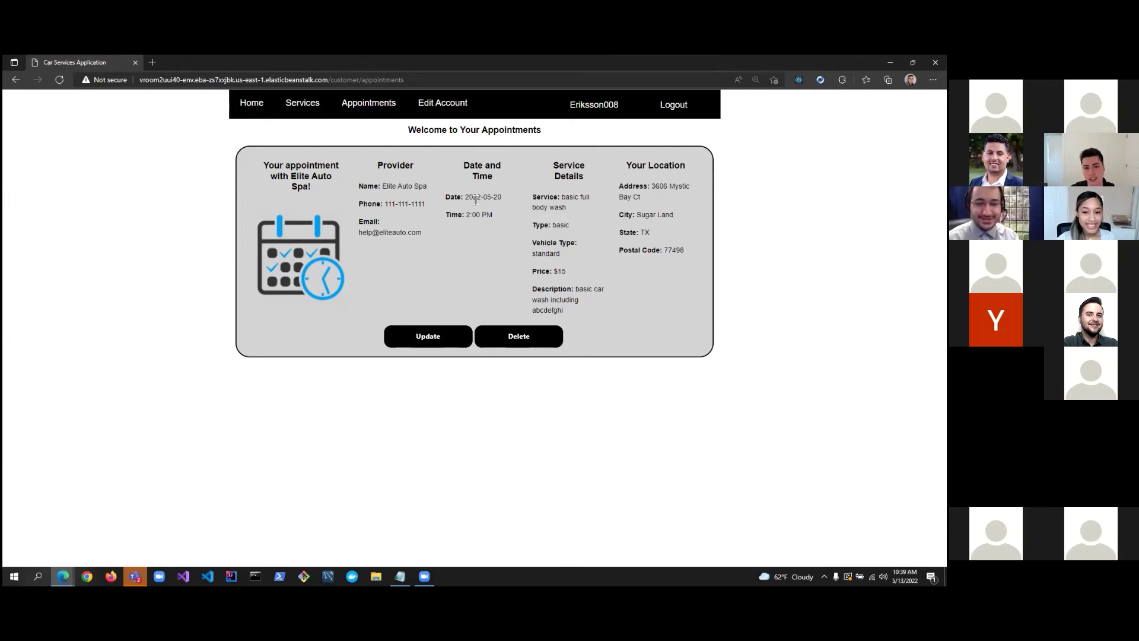
# Delete the Elite Auto Spa appointment, backing out once before confirming the deletion.
pyautogui.click(508, 338)
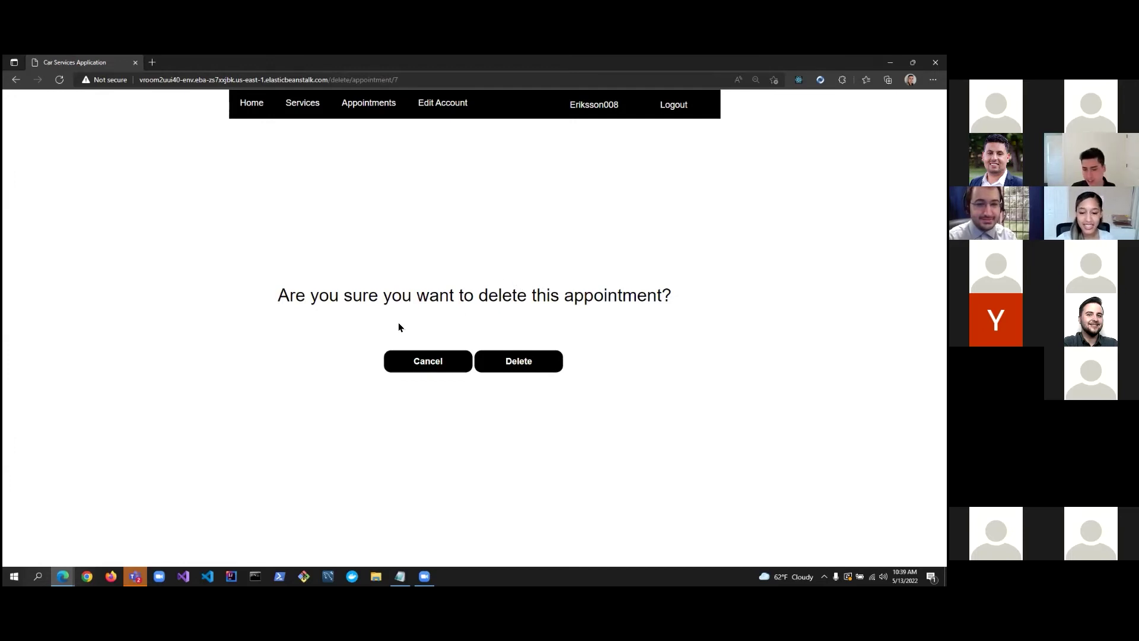
pyautogui.click(425, 366)
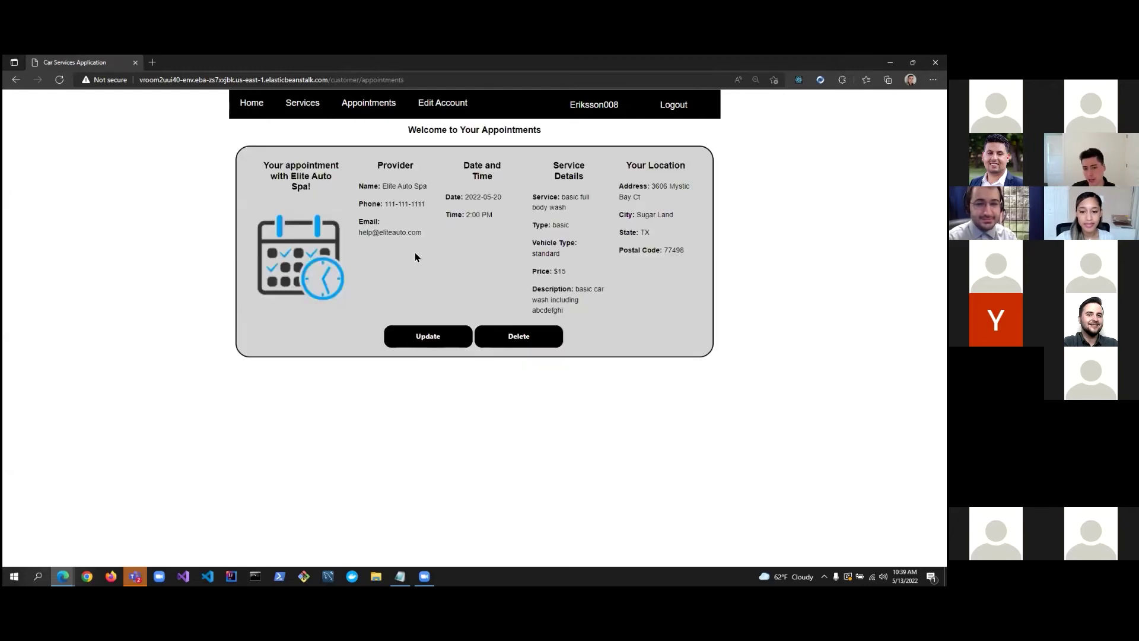
pyautogui.click(522, 335)
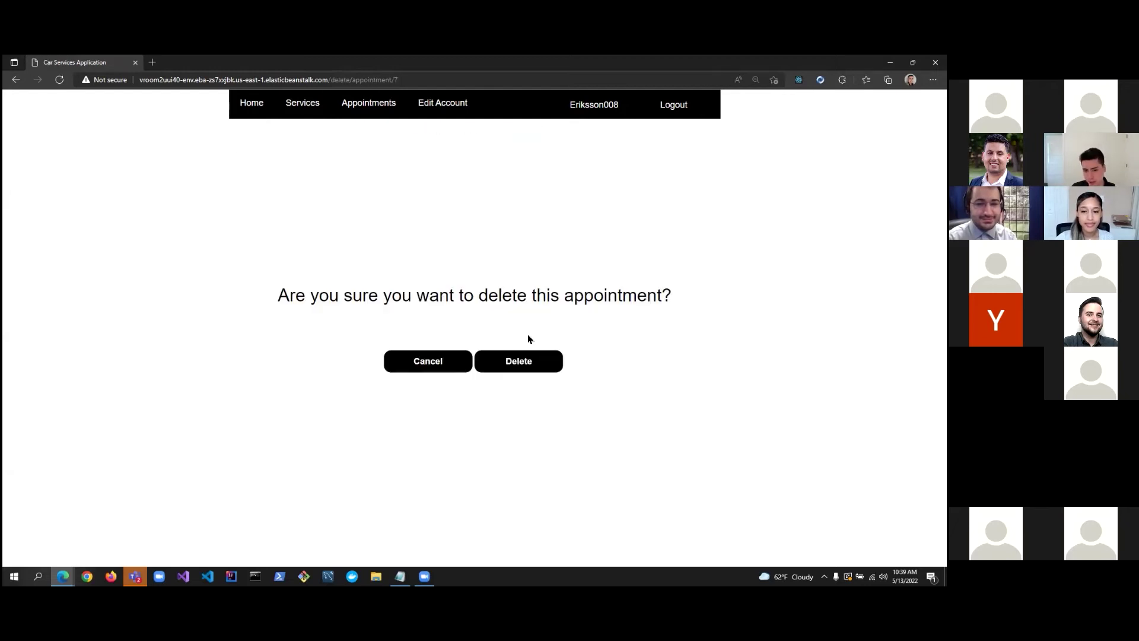
pyautogui.click(529, 368)
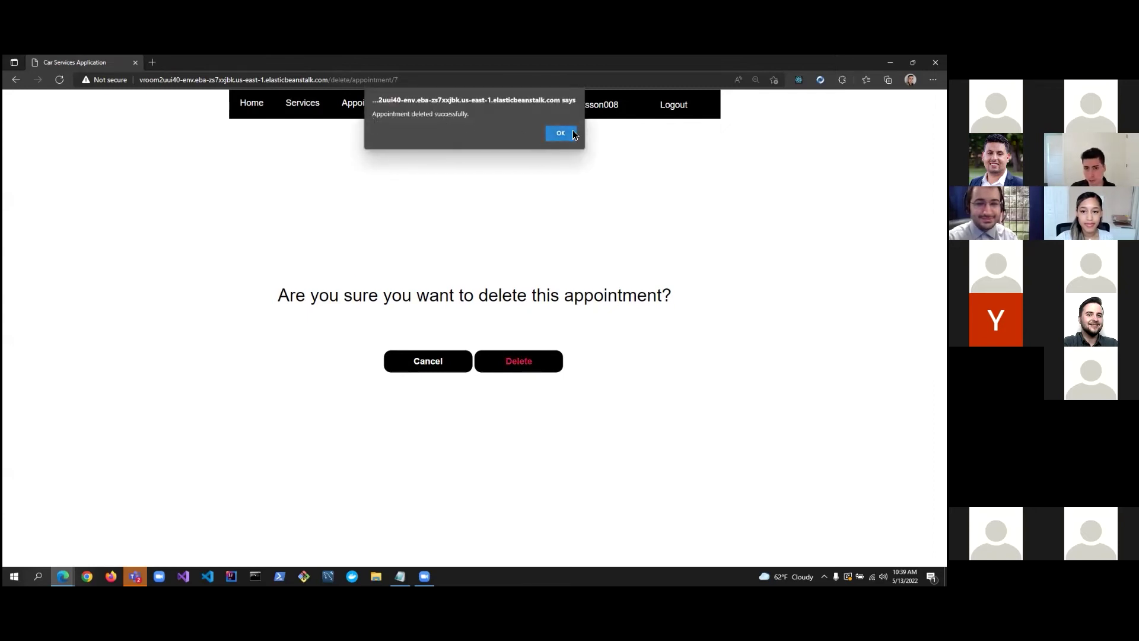
pyautogui.click(552, 134)
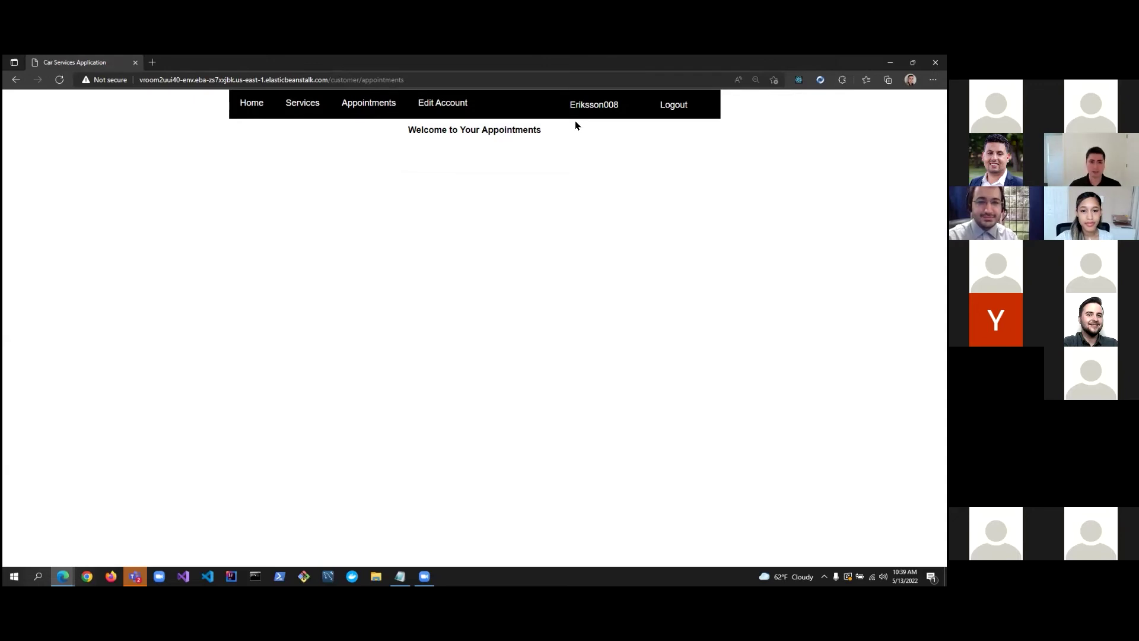
# Book Elite Auto Spa's over-sized basic full body wash for 05/20/2022 at 12:00 PM.
pyautogui.click(304, 105)
pyautogui.scroll(-1, 422, 297)
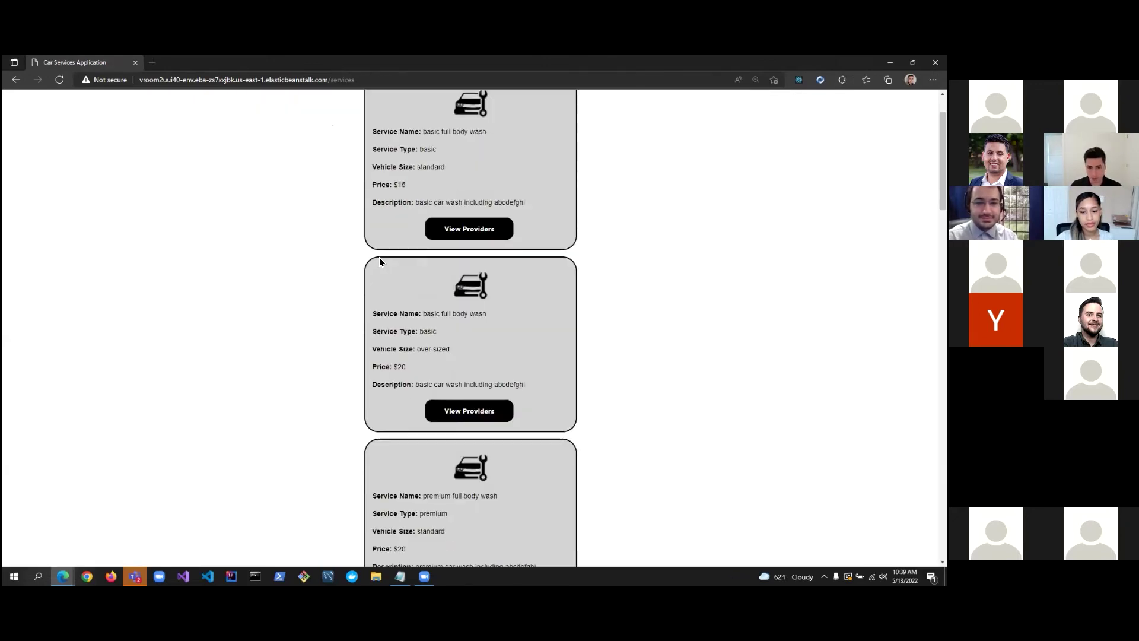
pyautogui.click(463, 412)
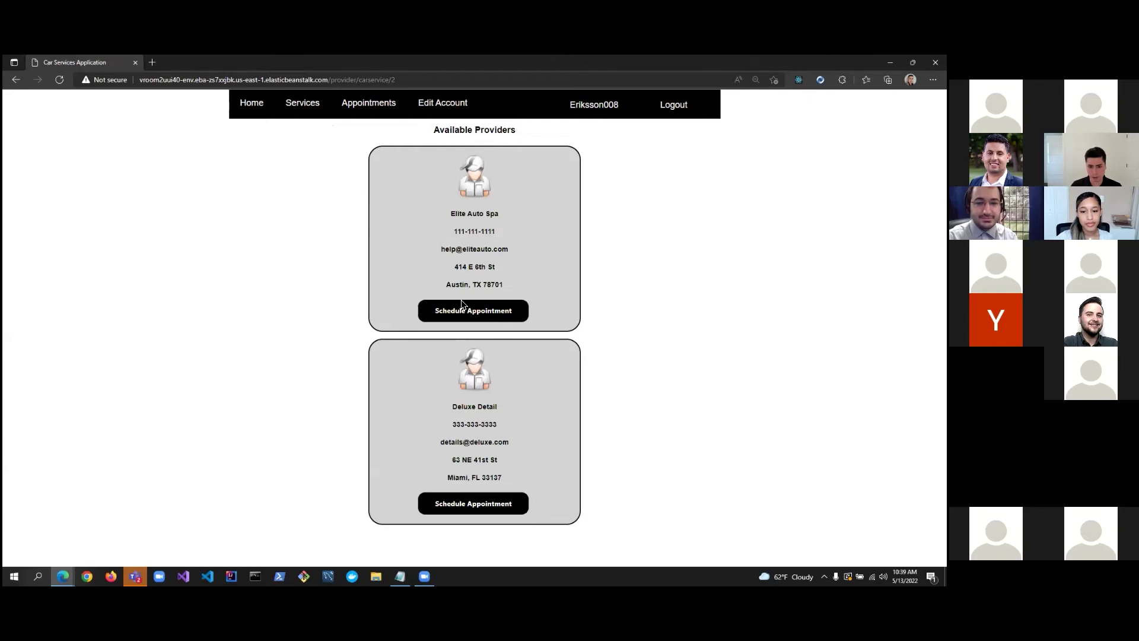
pyautogui.click(462, 306)
pyautogui.click(422, 305)
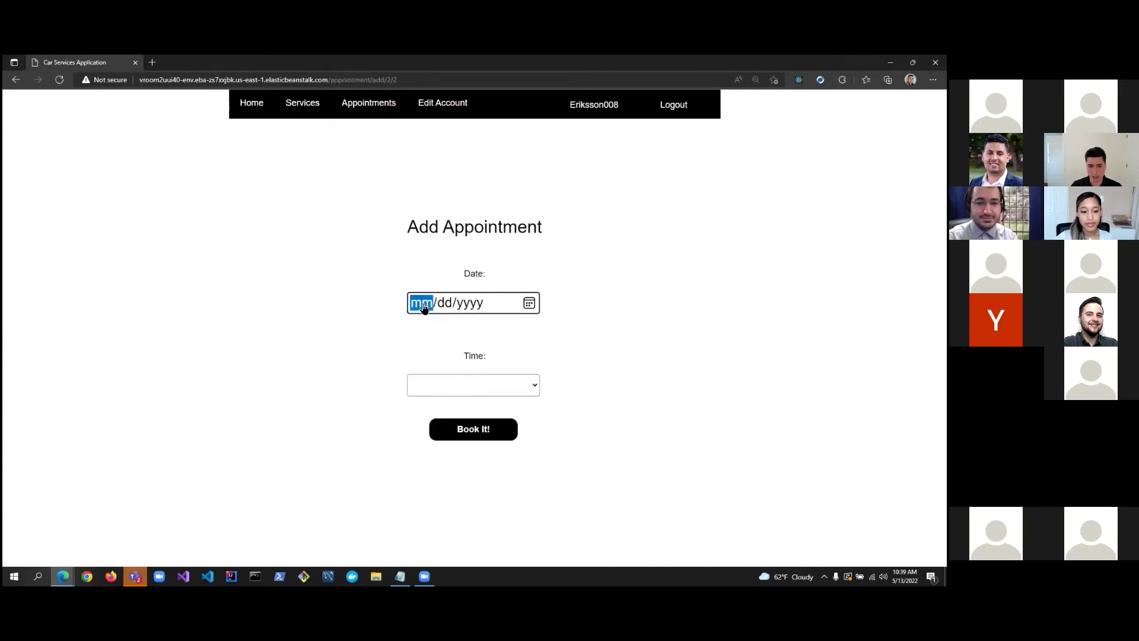
pyautogui.click(527, 303)
pyautogui.click(478, 382)
pyautogui.click(478, 386)
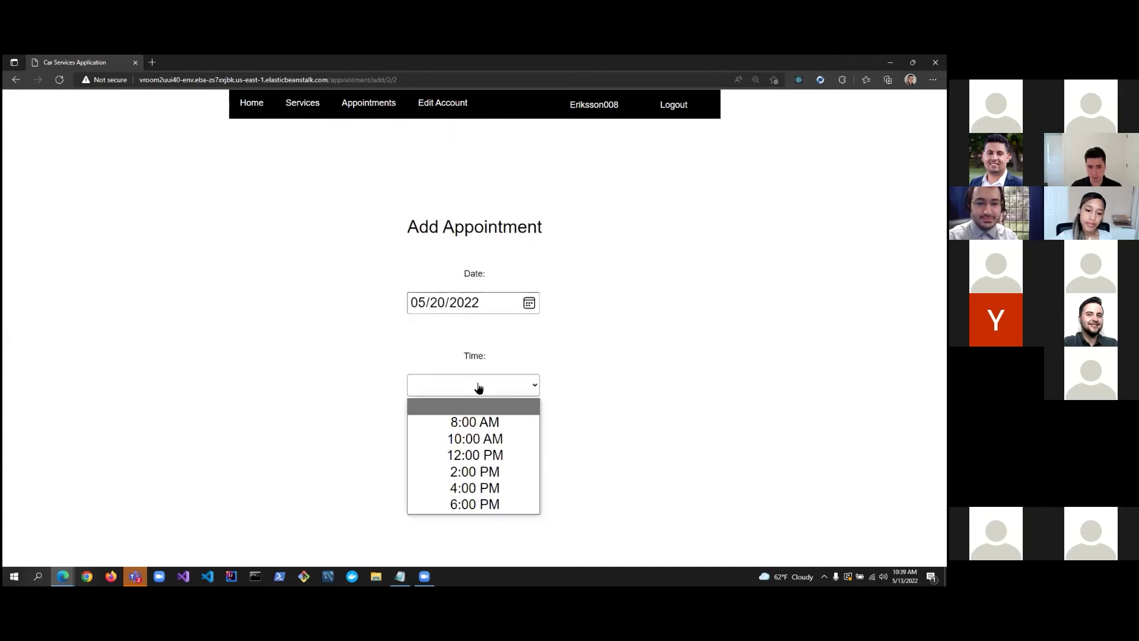
pyautogui.click(476, 454)
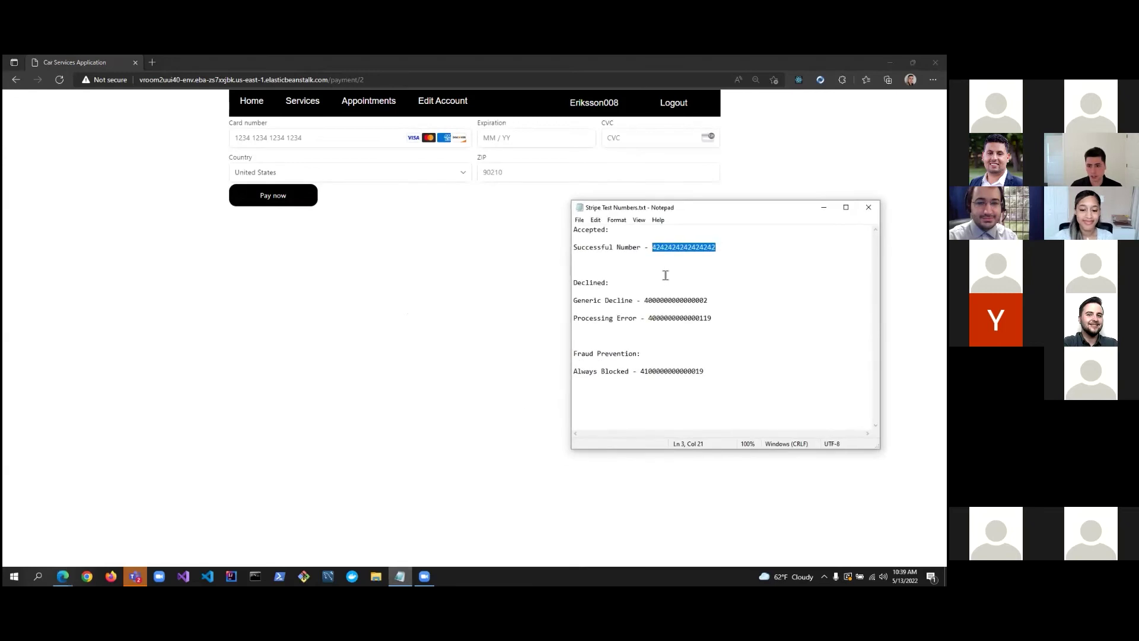
# Pay with the pasted test card number, expiry 1224 and a ZIP code.
pyautogui.moveTo(729, 247); pyautogui.dragTo(653, 245)
pyautogui.click(350, 140)
pyautogui.hotkey('ctrl', 'v')
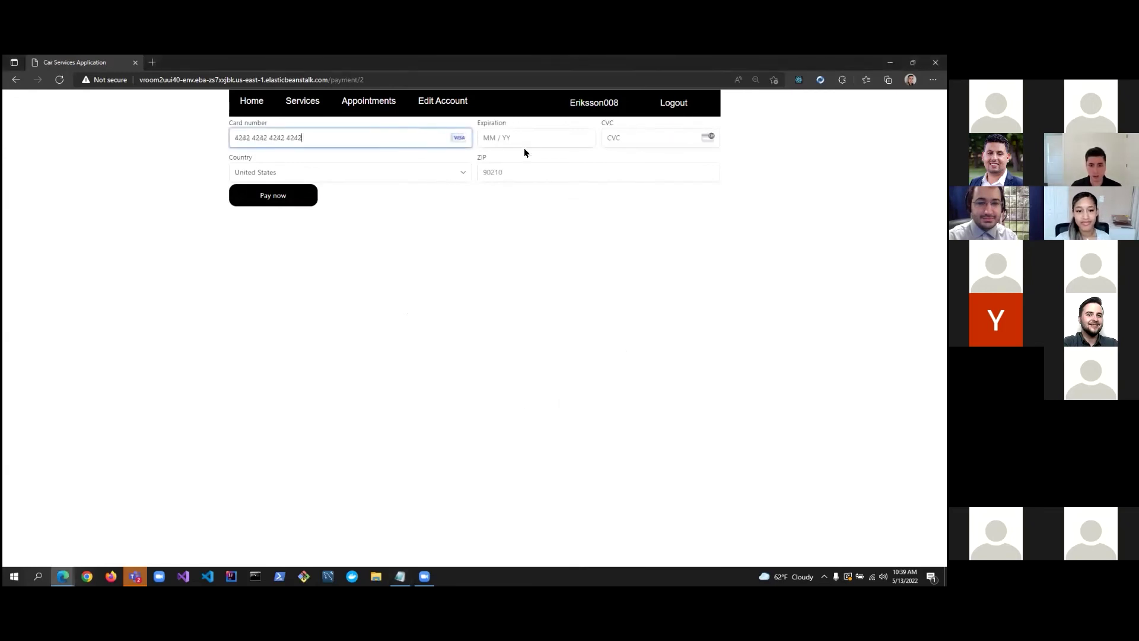
pyautogui.click(532, 141)
pyautogui.write('1224')
pyautogui.click(630, 139)
pyautogui.click(520, 176)
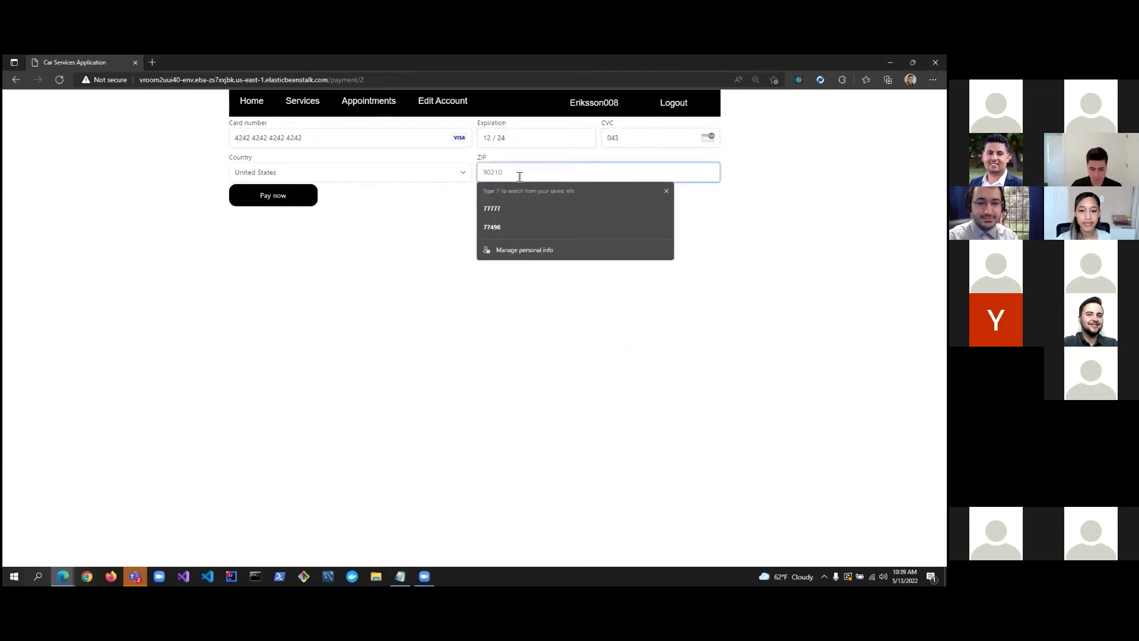
pyautogui.write('90210')
pyautogui.click(303, 195)
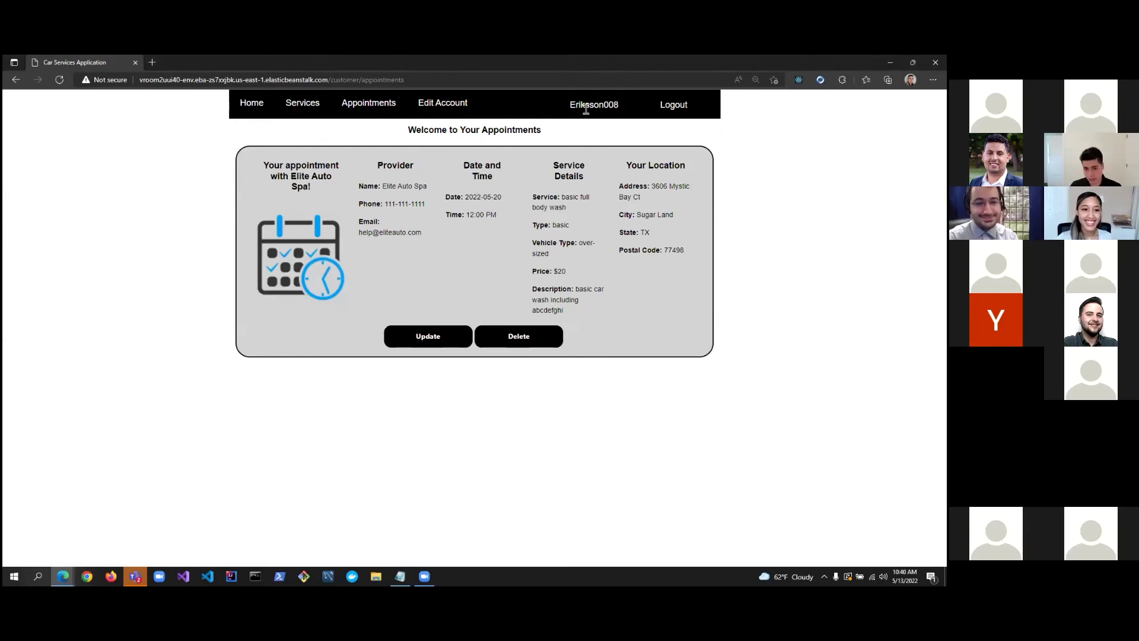
# Switch from the customer account to the Elite Auto Spa provider account using its username and password.
pyautogui.click(680, 106)
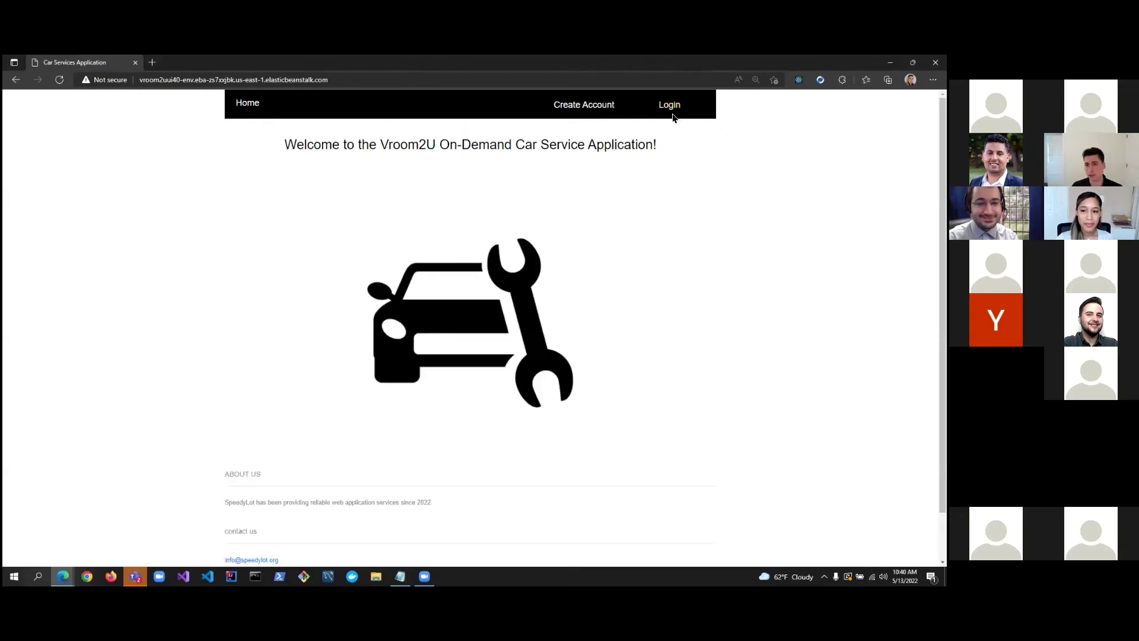
pyautogui.click(669, 106)
pyautogui.click(475, 282)
pyautogui.write('eliteautospa')
pyautogui.click(507, 381)
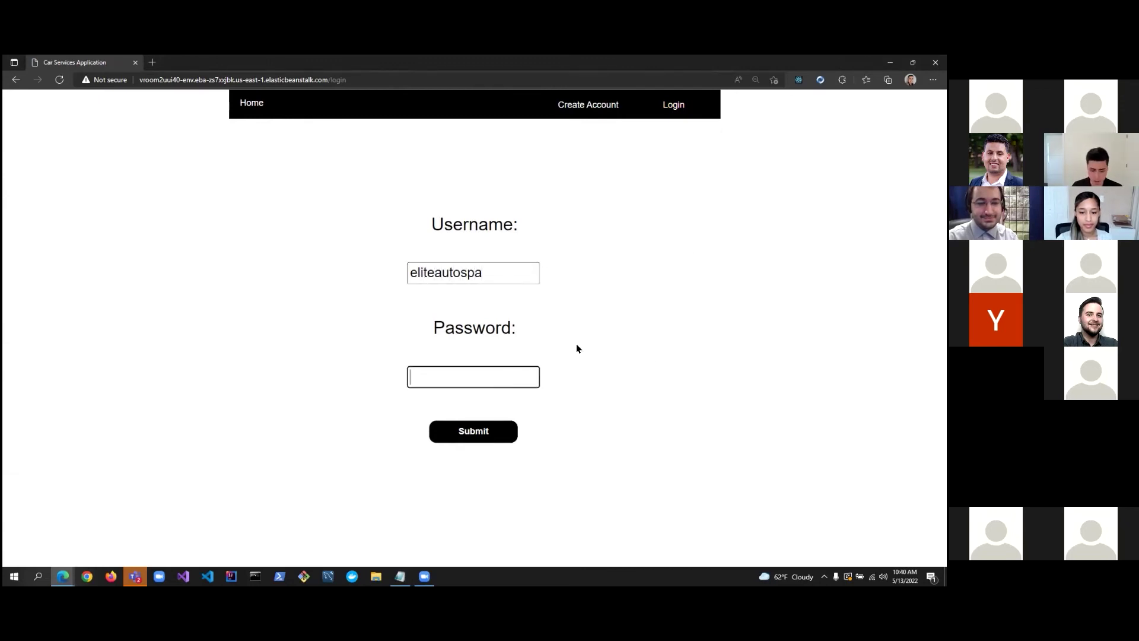
pyautogui.write('•••')
pyautogui.press('BackSpace')
pyautogui.press('BackSpace')
pyautogui.press('BackSpace')
pyautogui.write('••••••••')
pyautogui.press('Return')
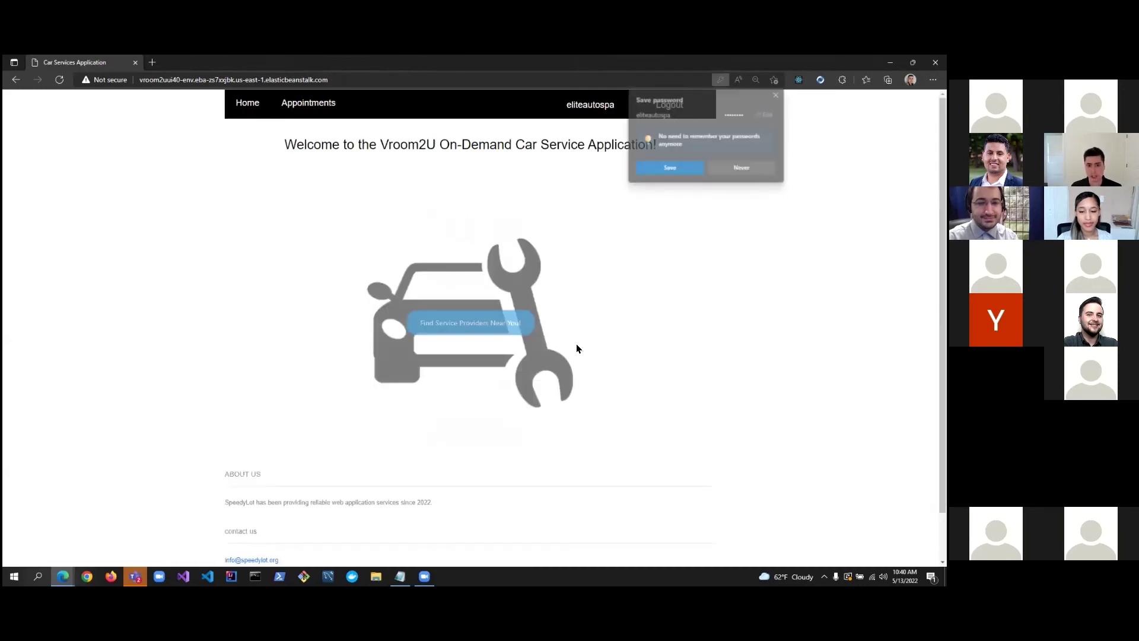
pyautogui.press('Escape')
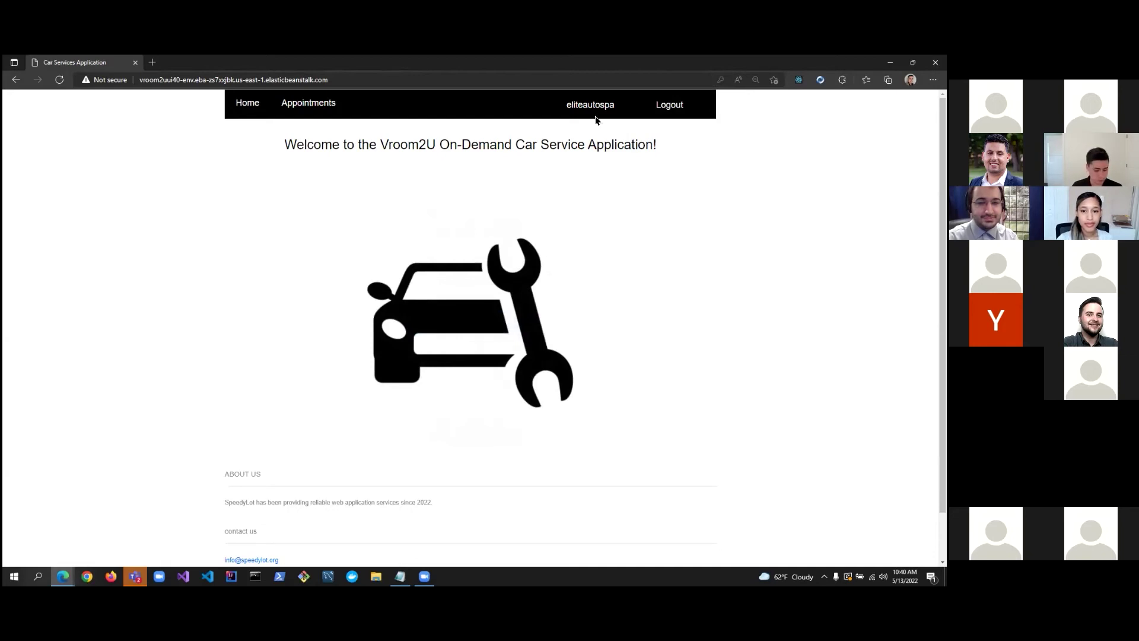
pyautogui.click(324, 112)
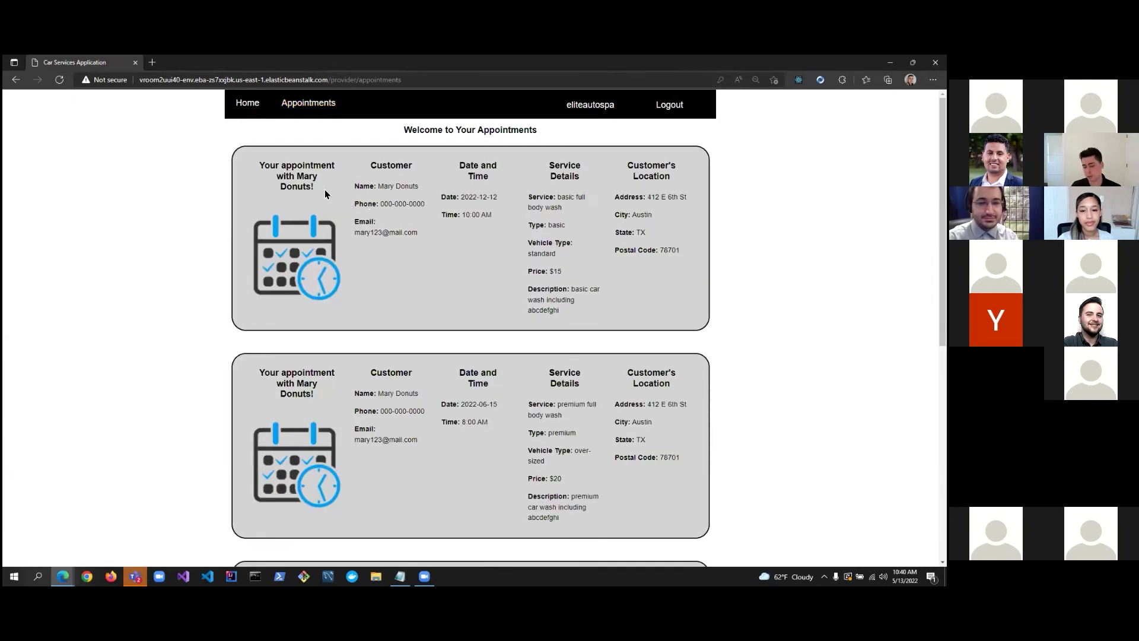
pyautogui.scroll(-5, 325, 194)
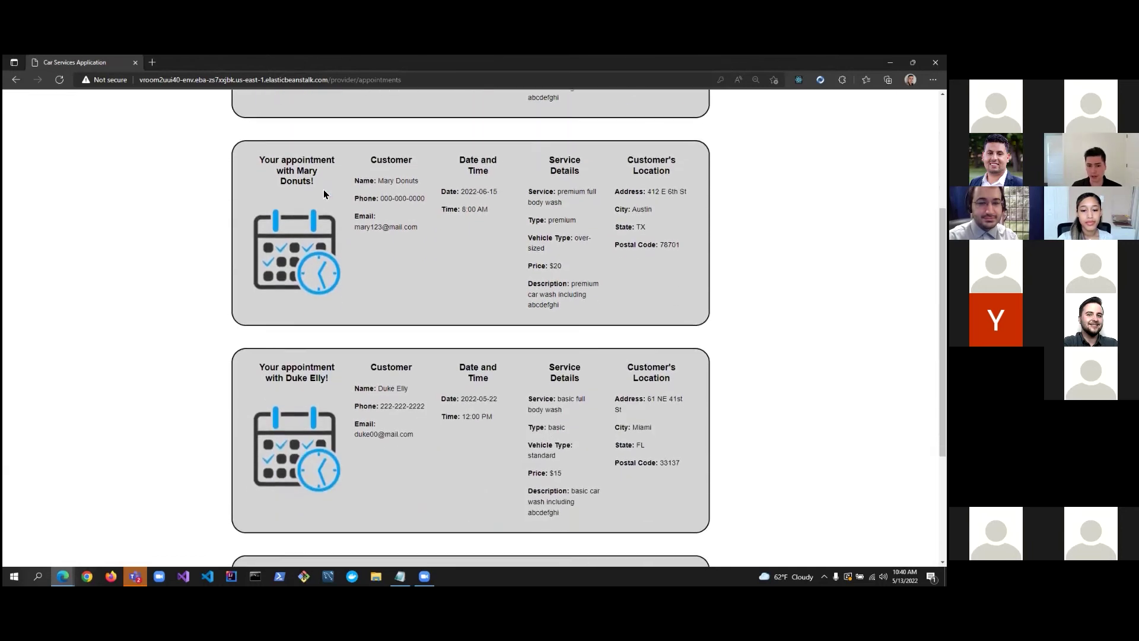
pyautogui.scroll(-3, 324, 192)
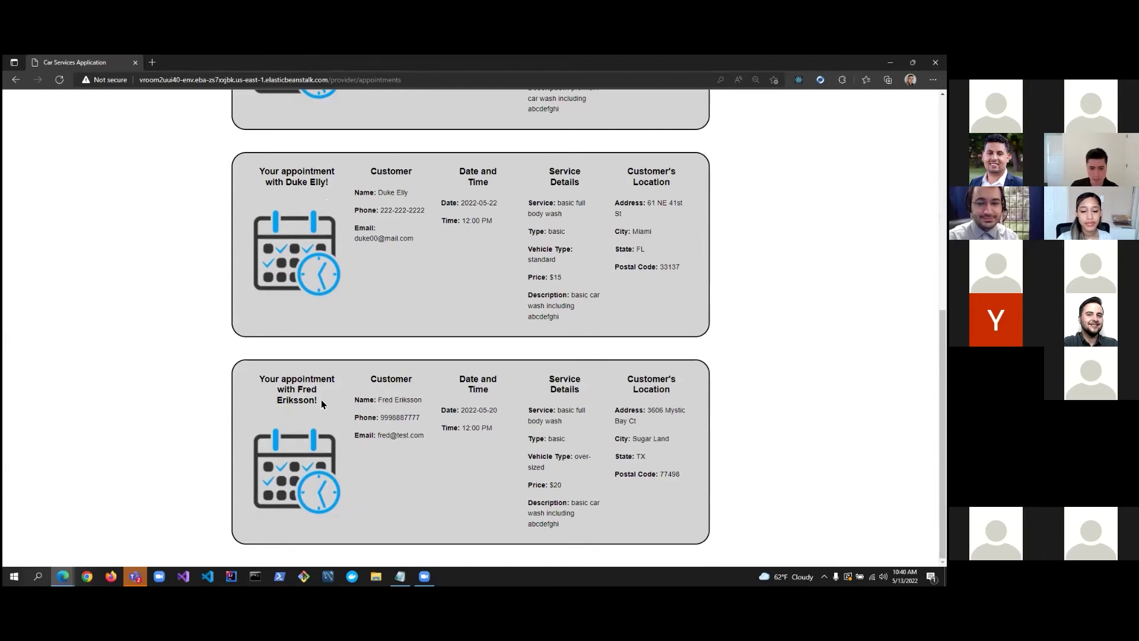
pyautogui.scroll(8, 322, 401)
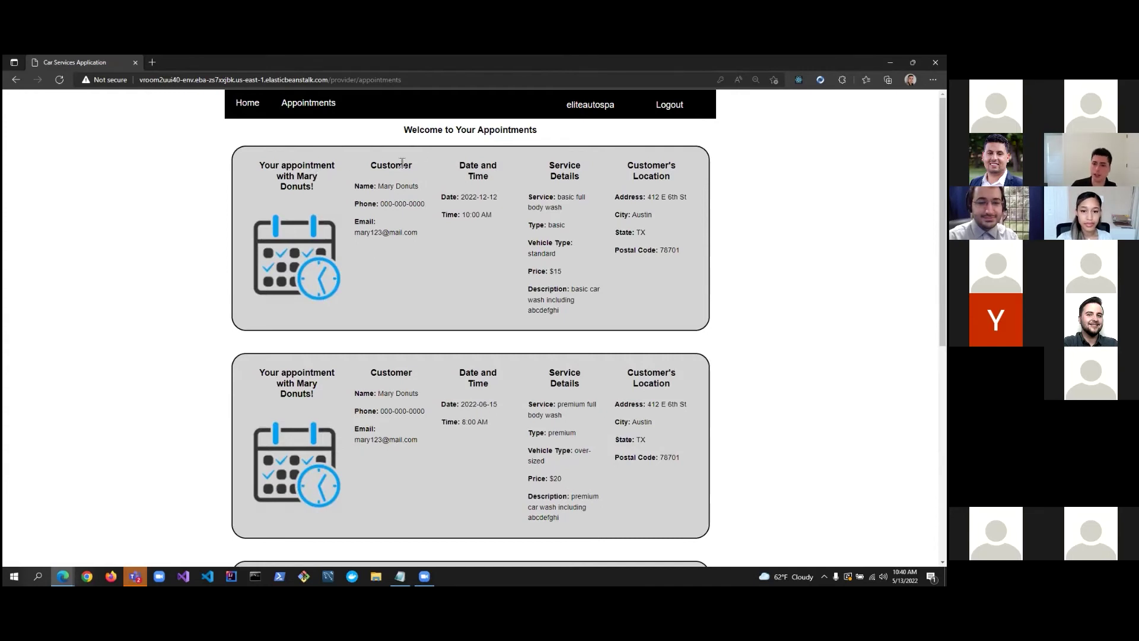
# Log out of the provider account and sign back in with the customer's username and password.
pyautogui.click(652, 105)
pyautogui.click(651, 106)
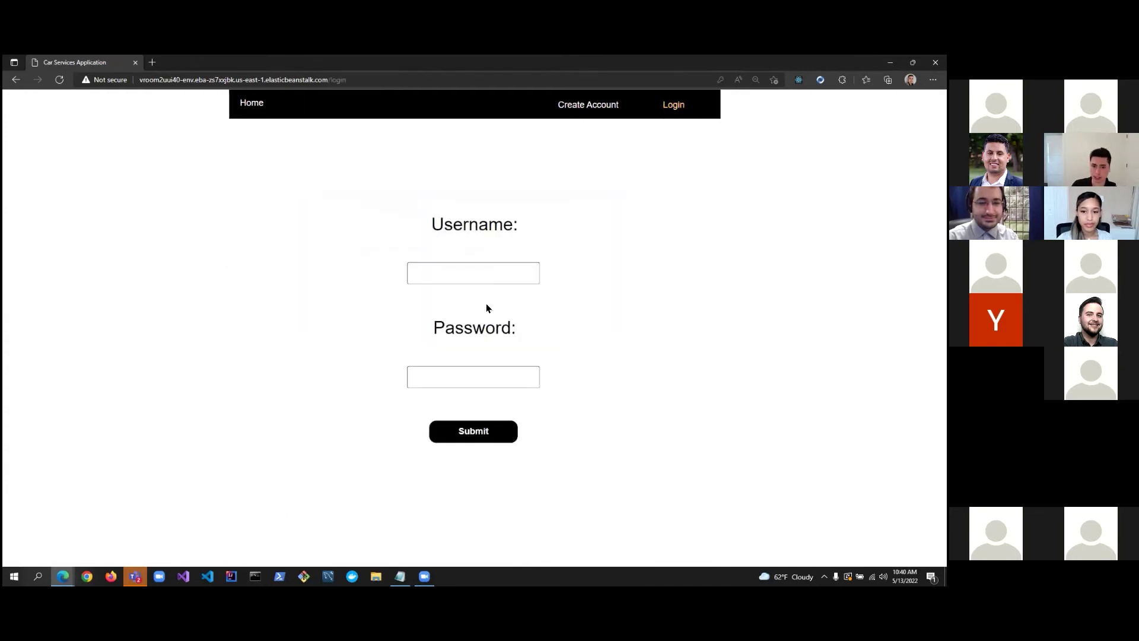
pyautogui.click(484, 274)
pyautogui.write('Eriksson008')
pyautogui.press('Tab')
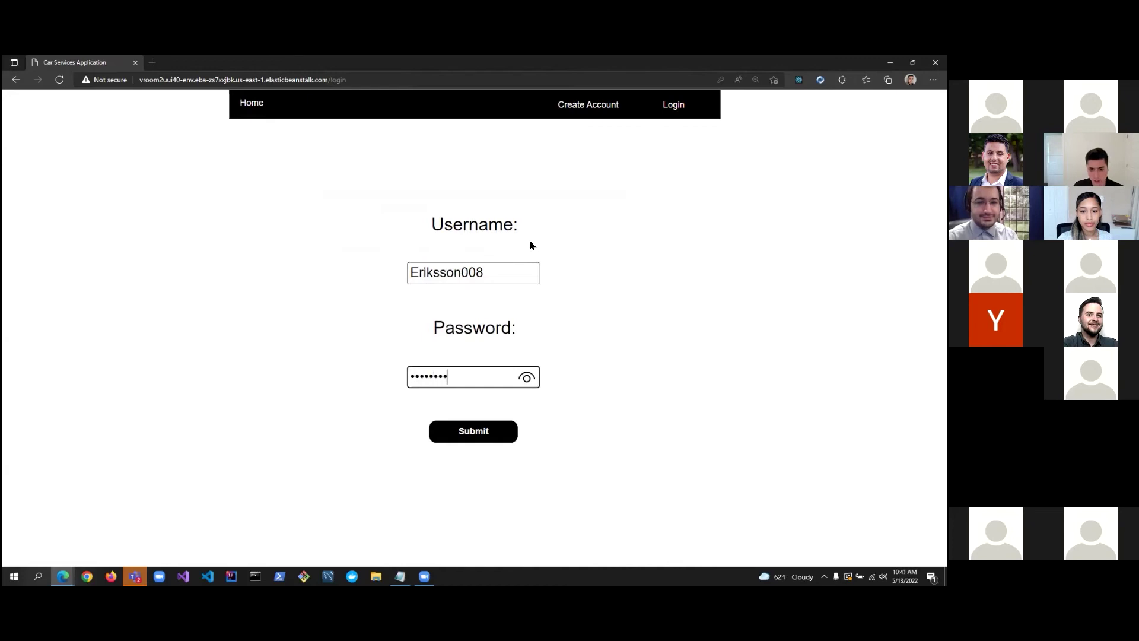
pyautogui.press('Return')
pyautogui.click(777, 94)
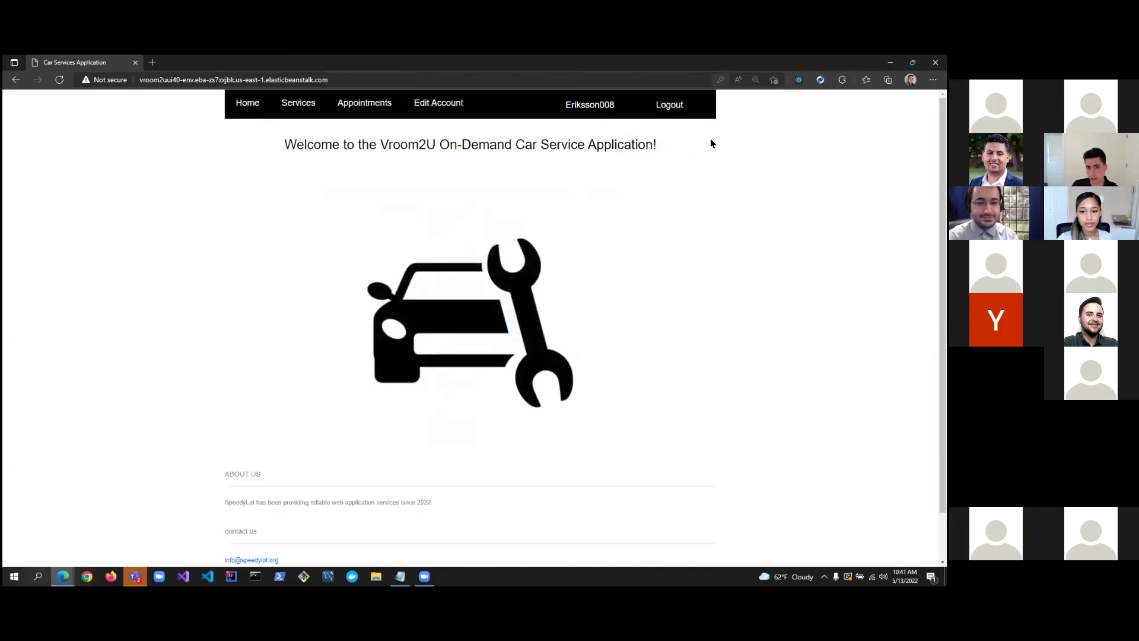
# Replace the customer's first name in Edit Account and save the change.
pyautogui.click(441, 113)
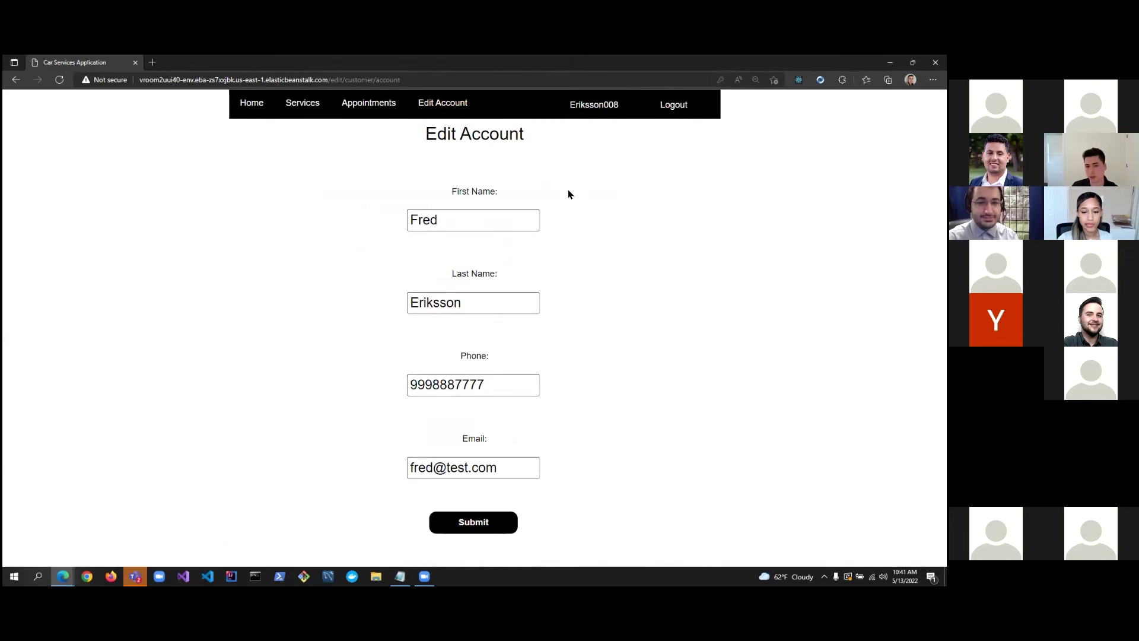
pyautogui.doubleClick(493, 223)
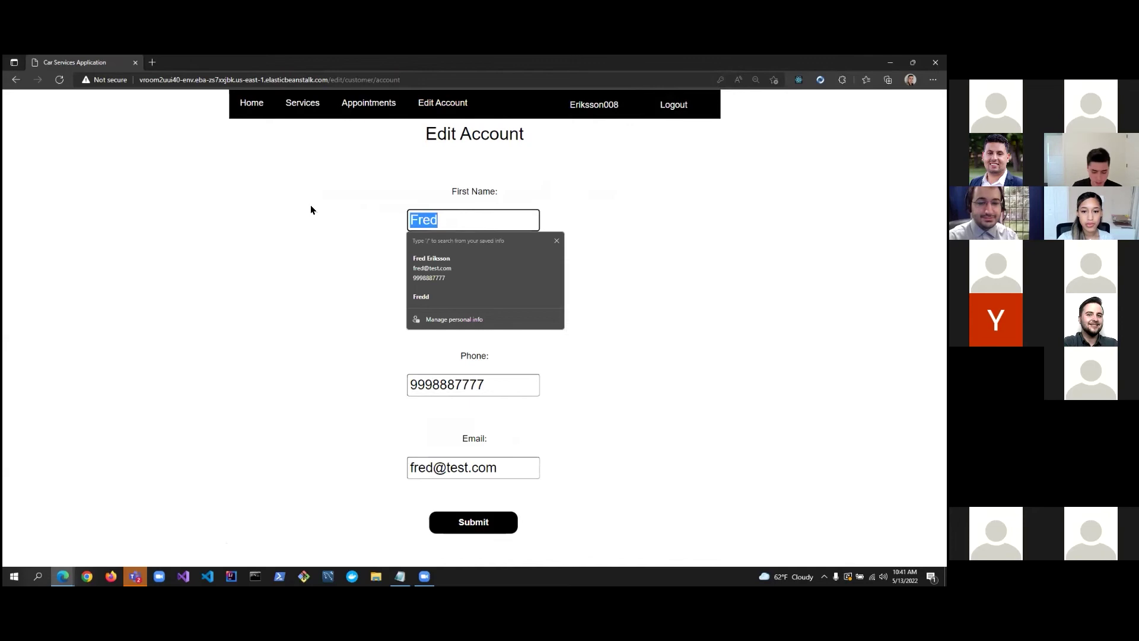
pyautogui.write('John')
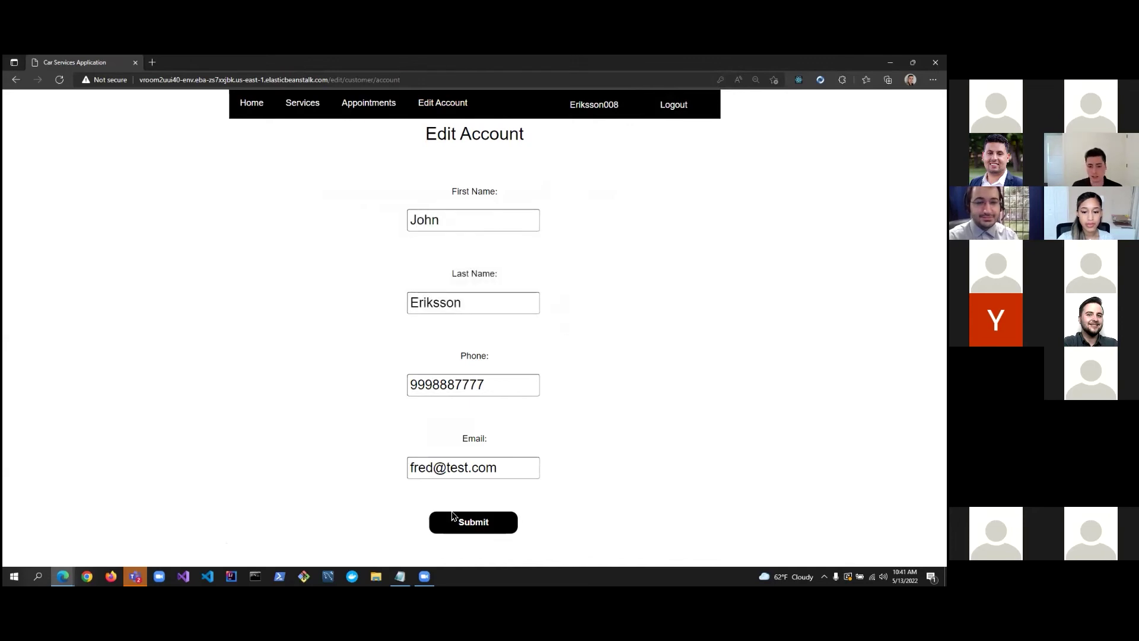
pyautogui.click(475, 525)
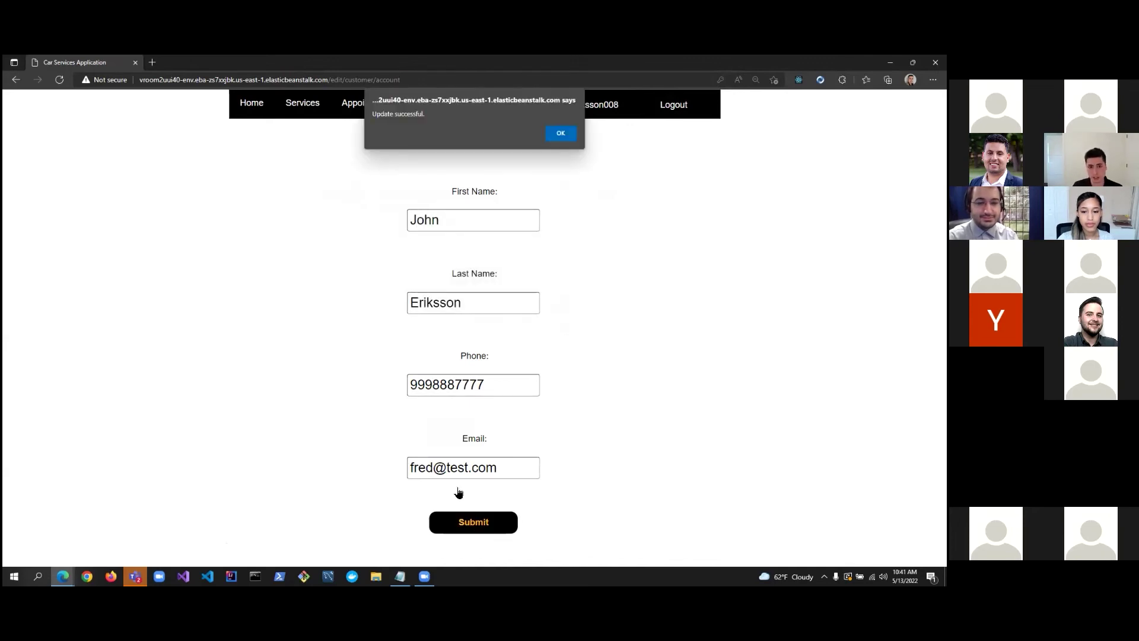
pyautogui.click(561, 133)
pyautogui.click(660, 106)
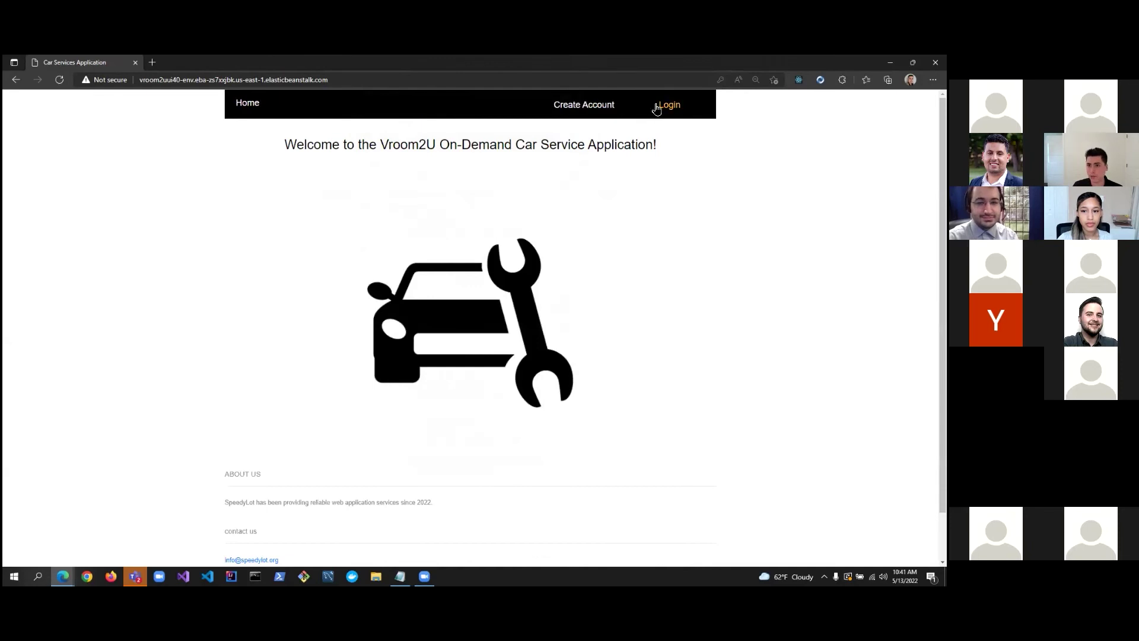
pyautogui.click(657, 107)
pyautogui.click(483, 270)
pyautogui.write('eliteautospa')
pyautogui.press('Tab')
pyautogui.write('password')
pyautogui.press('Return')
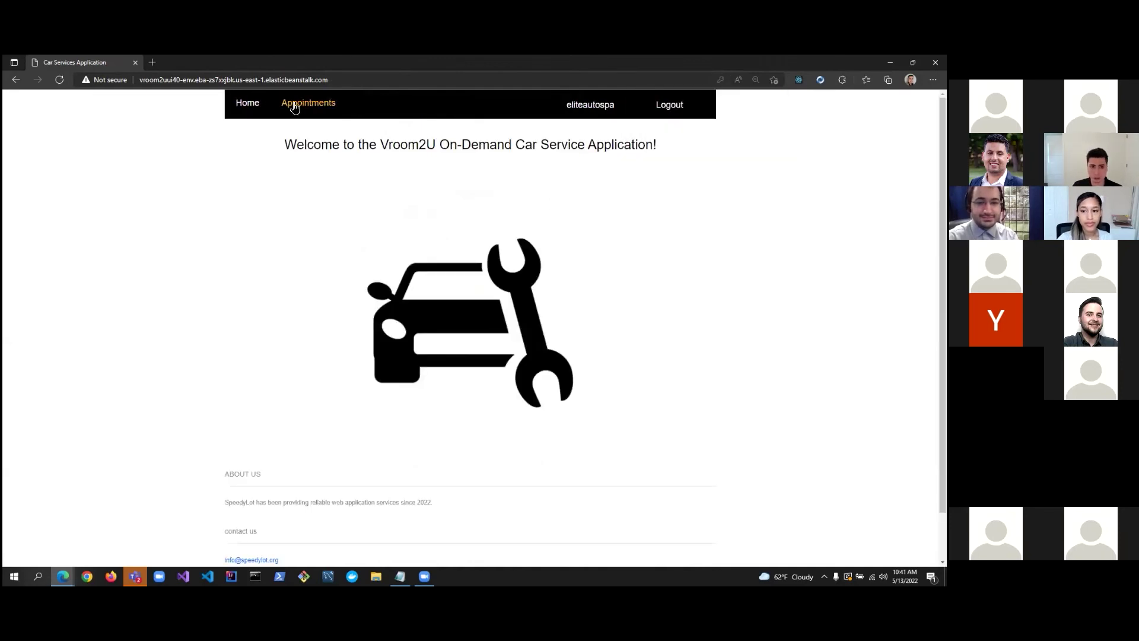
pyautogui.click(309, 103)
pyautogui.scroll(-8, 343, 258)
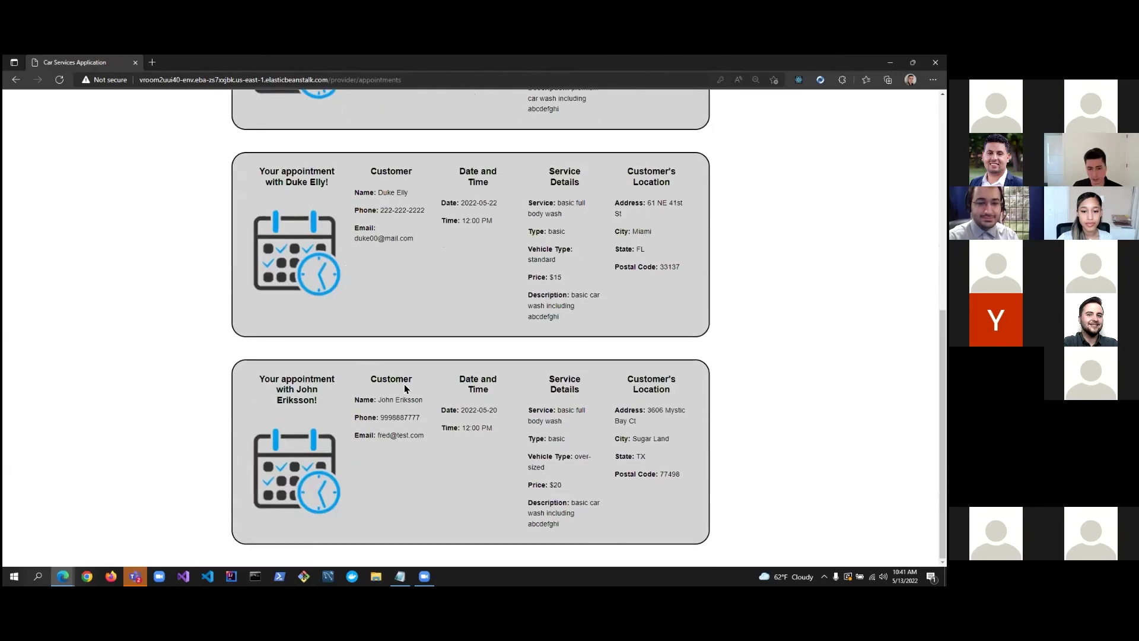
pyautogui.moveTo(424, 400); pyautogui.dragTo(379, 400)
pyautogui.click(421, 396)
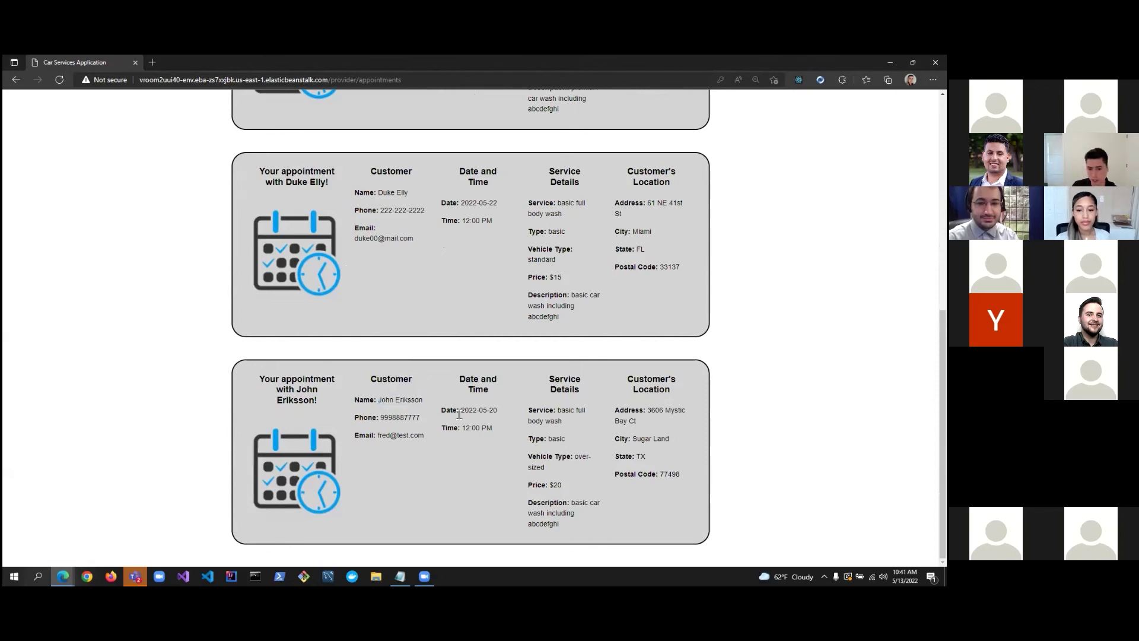
pyautogui.scroll(6, 461, 415)
pyautogui.scroll(1, 461, 408)
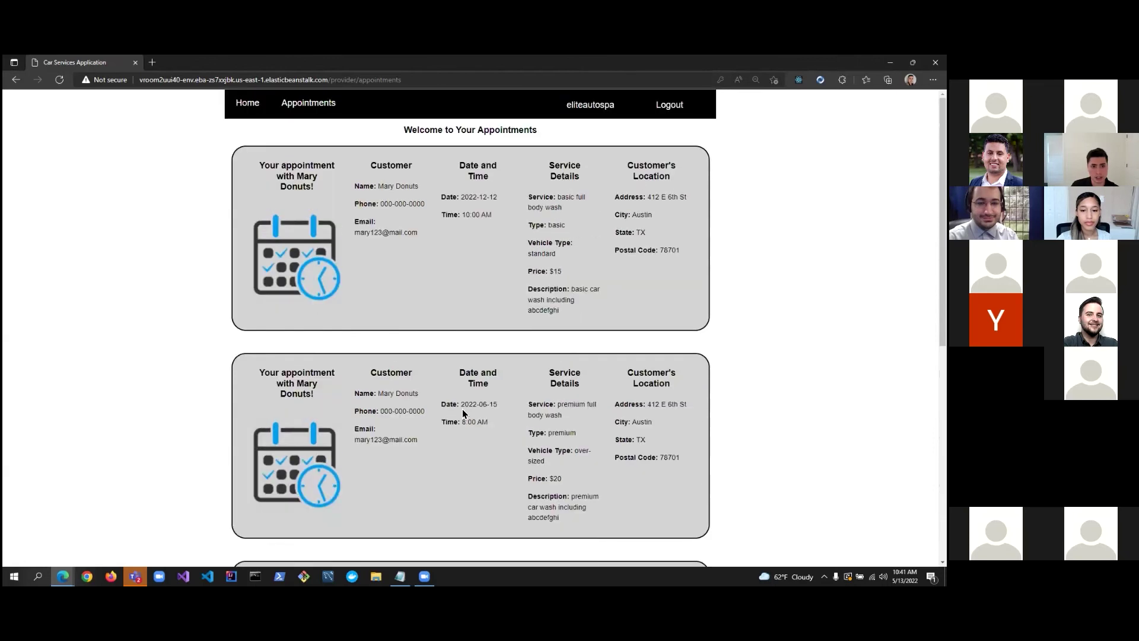
pyautogui.click(256, 105)
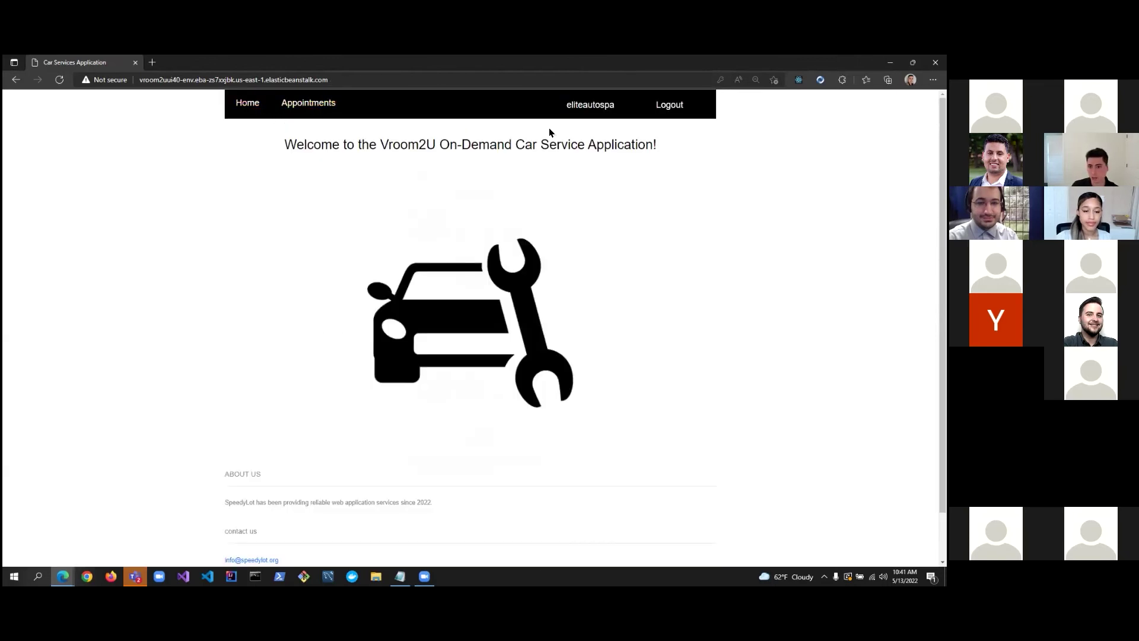
pyautogui.click(660, 111)
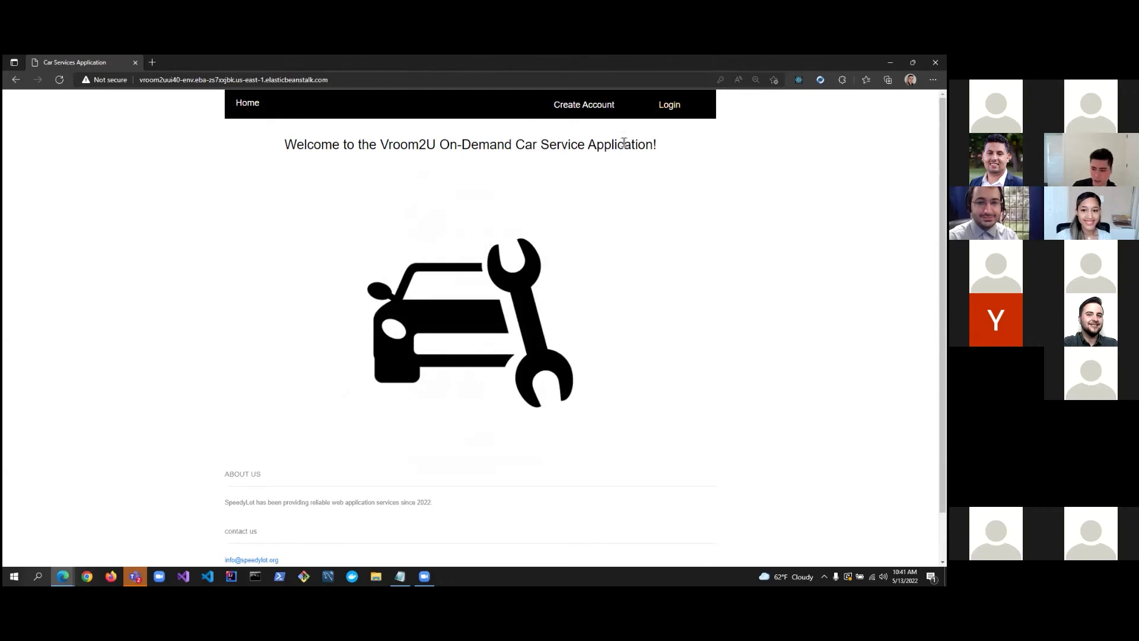